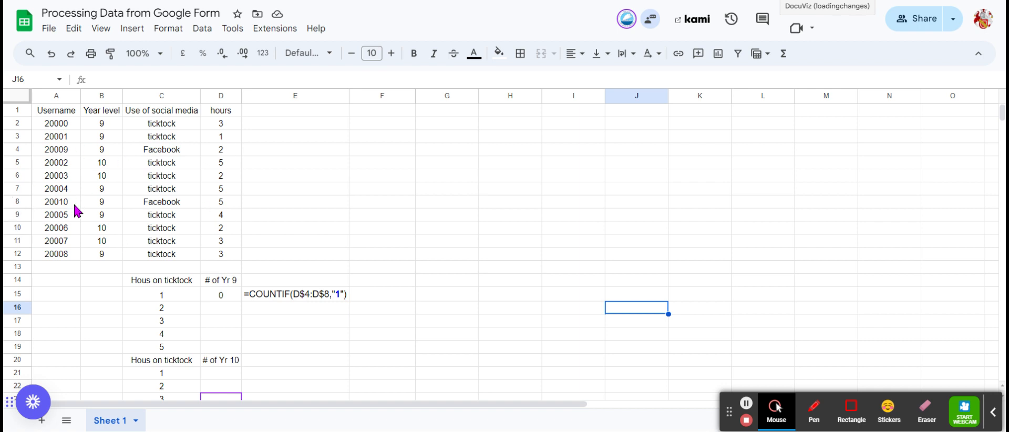
Step: Copy the entire contents of Sheet 1 into a newly added sheet, starting at cell A1
click(24, 97)
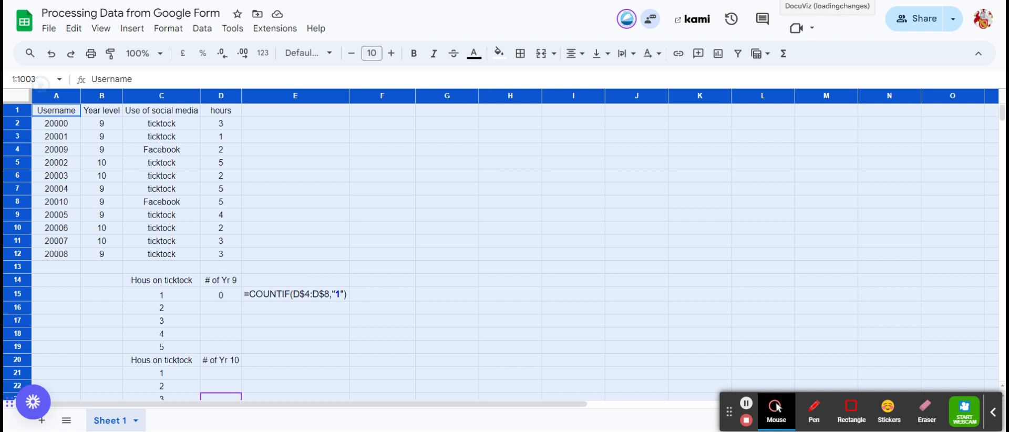
click(42, 423)
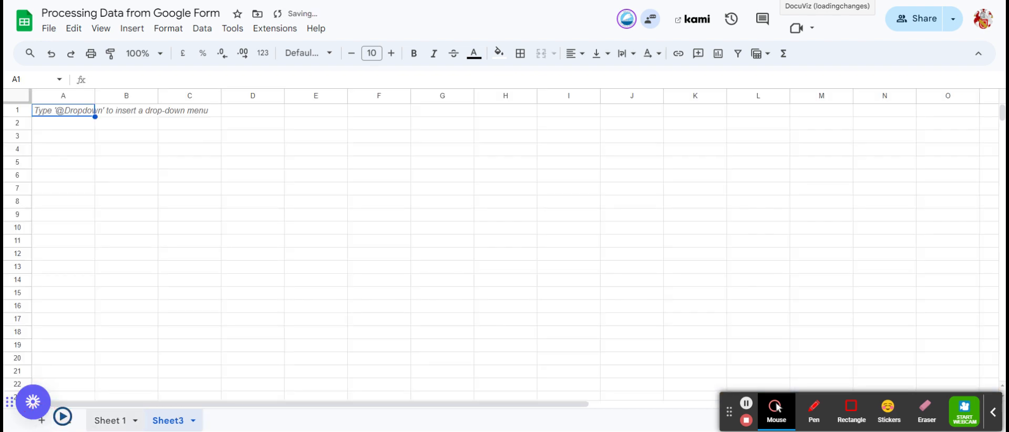
click(67, 115)
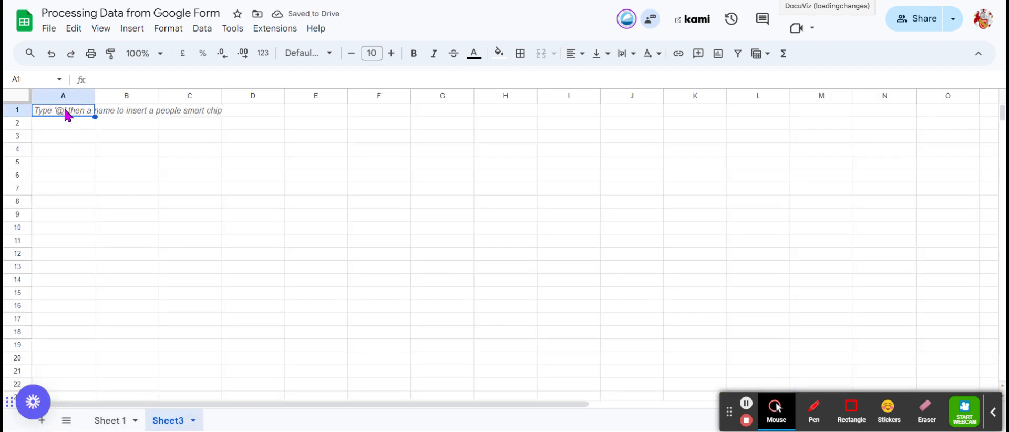
key(ctrl+v)
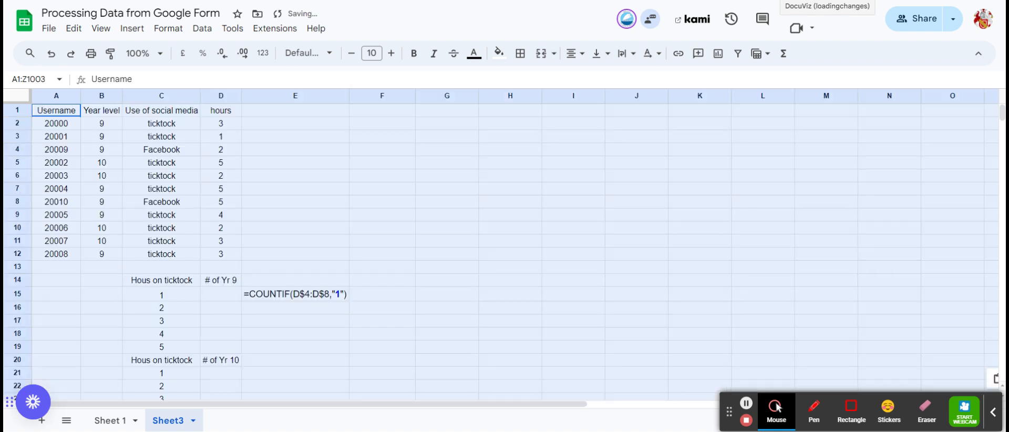
Step: Rename the original sheet, Sheet 1, as "Master data"
click(112, 423)
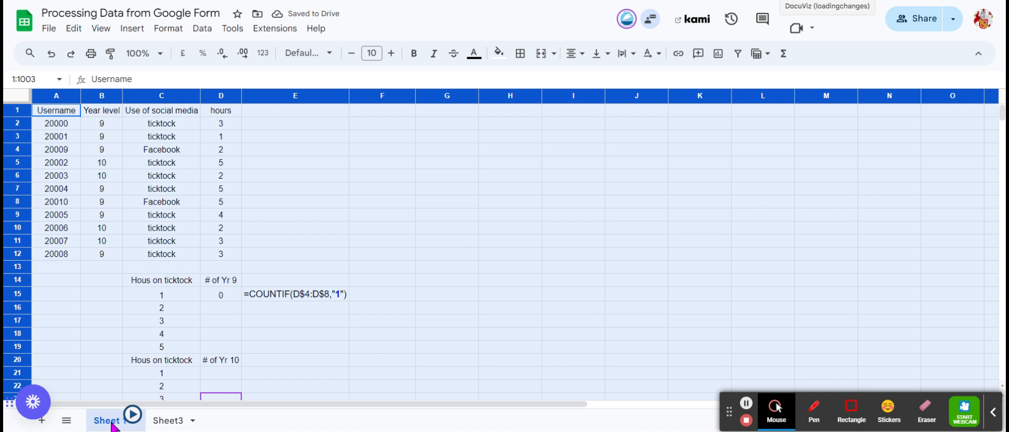
right_click(113, 425)
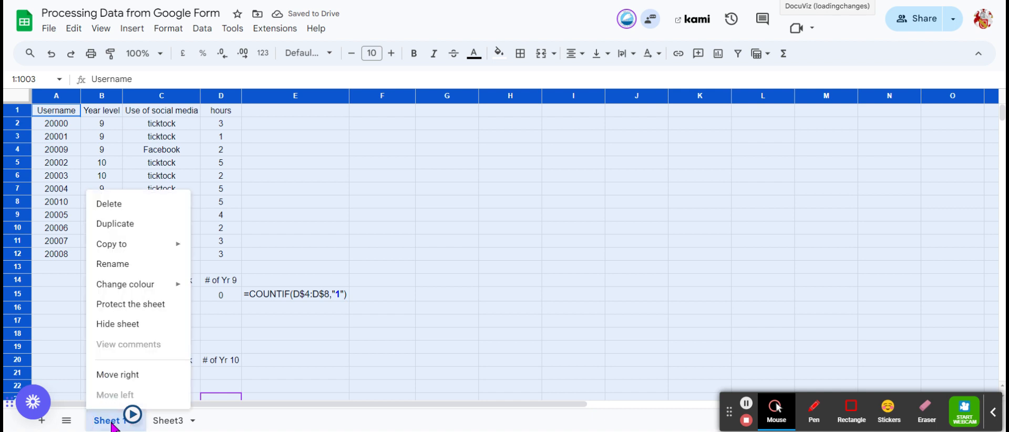
click(116, 267)
text(M)
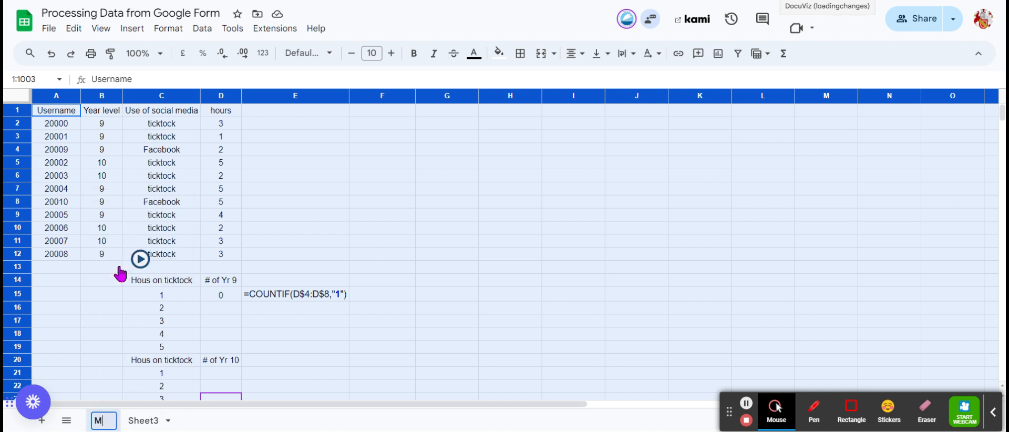
text(aster data)
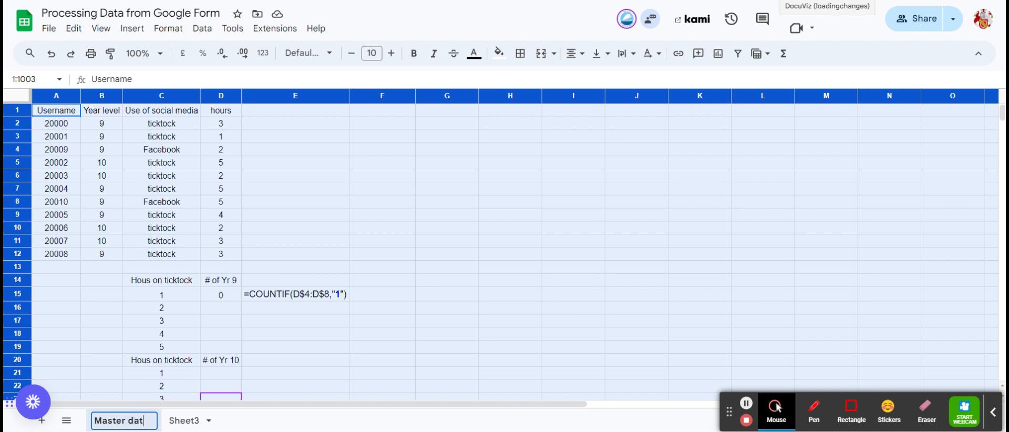
Step: Rename the copied sheet, Sheet3, as "Ticktock"
click(199, 429)
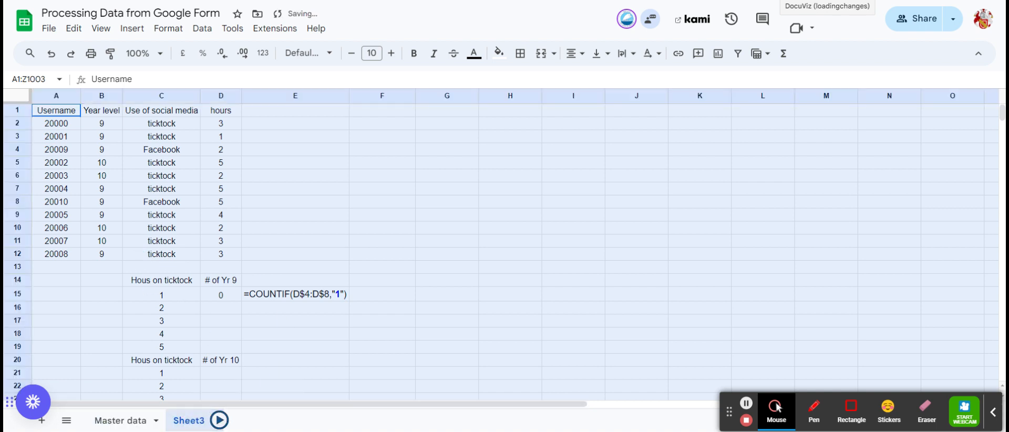
right_click(194, 426)
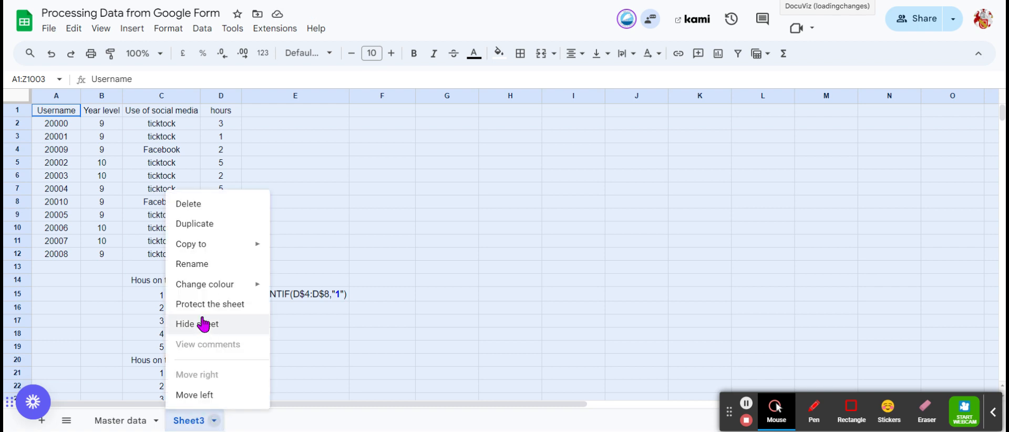
click(195, 264)
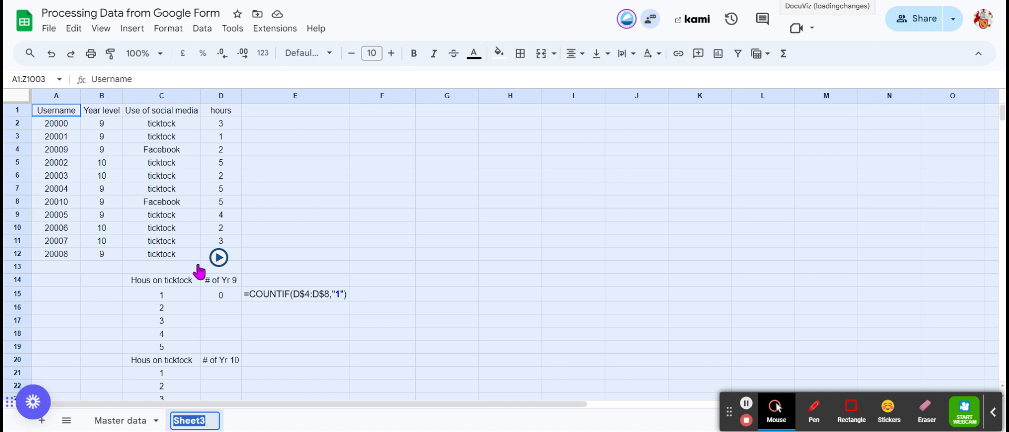
text(Tickto)
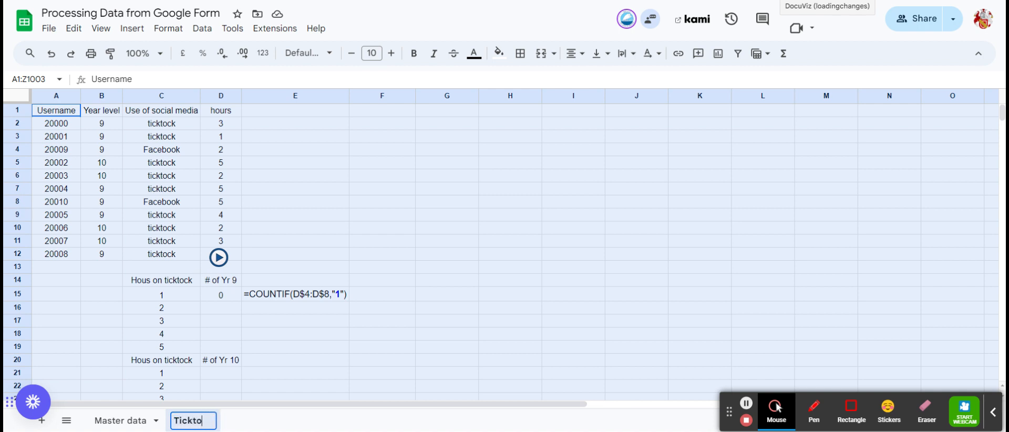
text(ck)
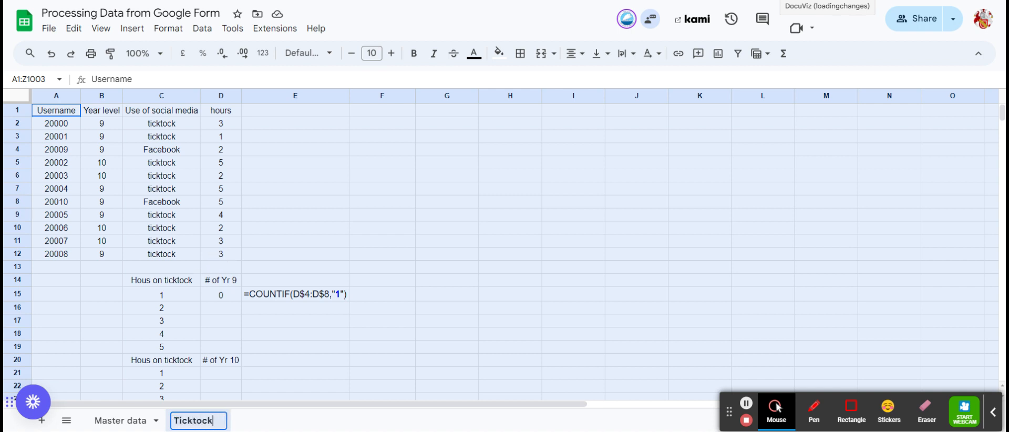
click(275, 243)
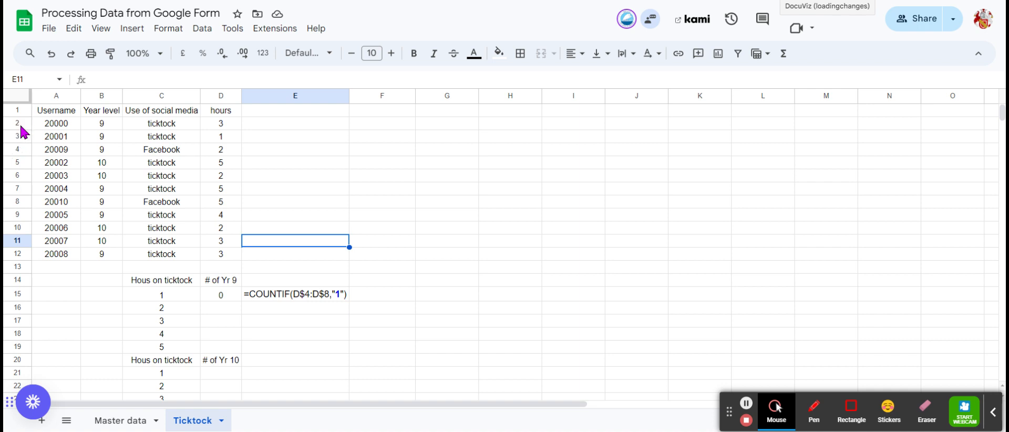
Step: Sort rows 2 to 12 of the Ticktock sheet by column C and then by column B, both A to Z
drag(17, 124, 16, 250)
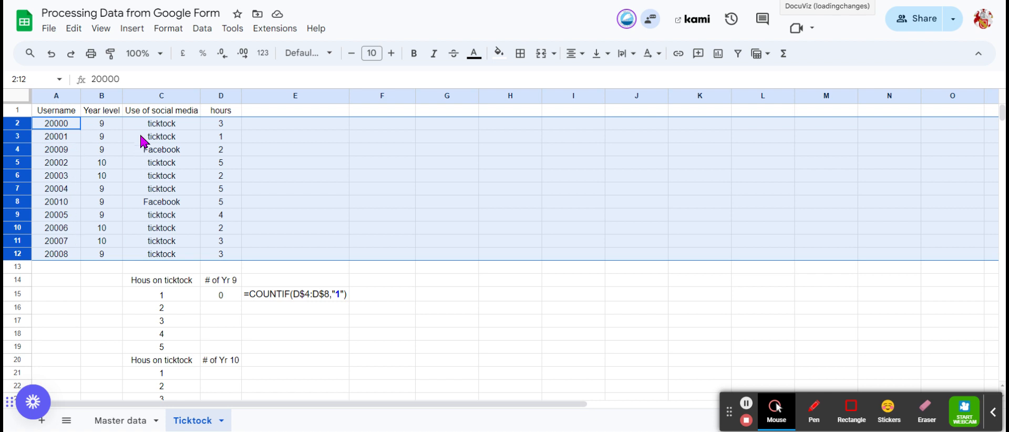
click(203, 32)
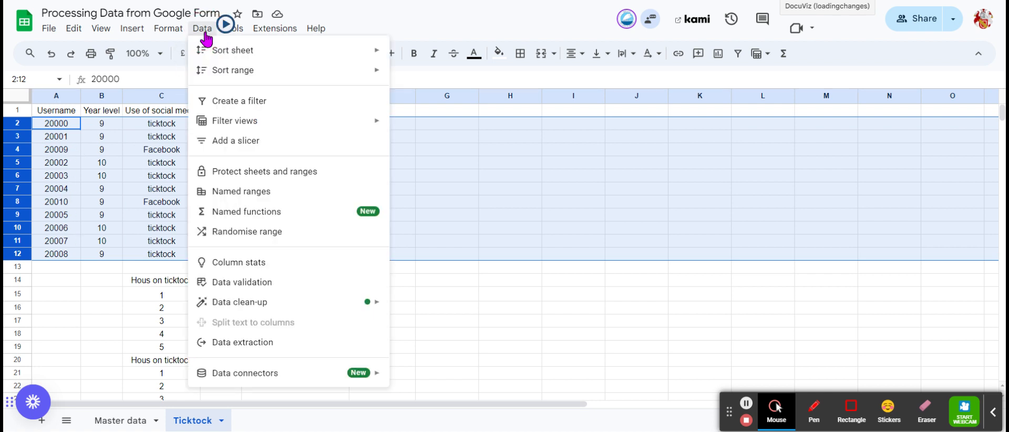
mouse_move(362, 76)
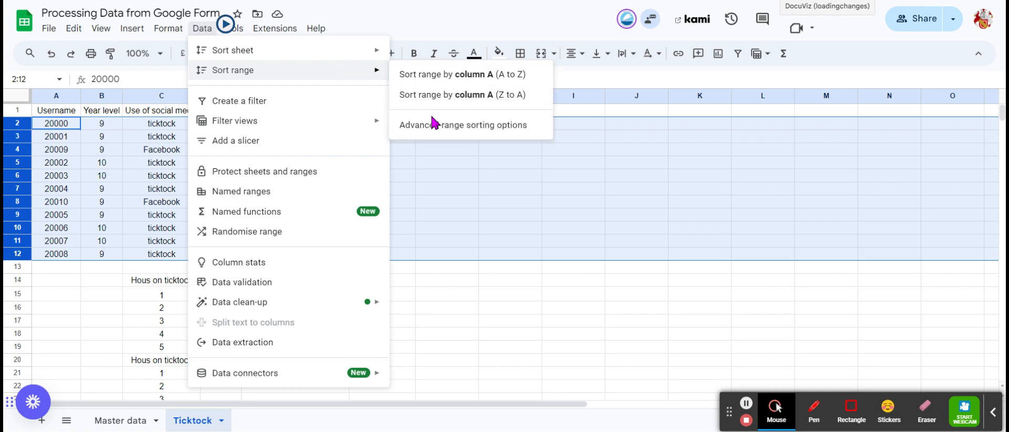
click(475, 130)
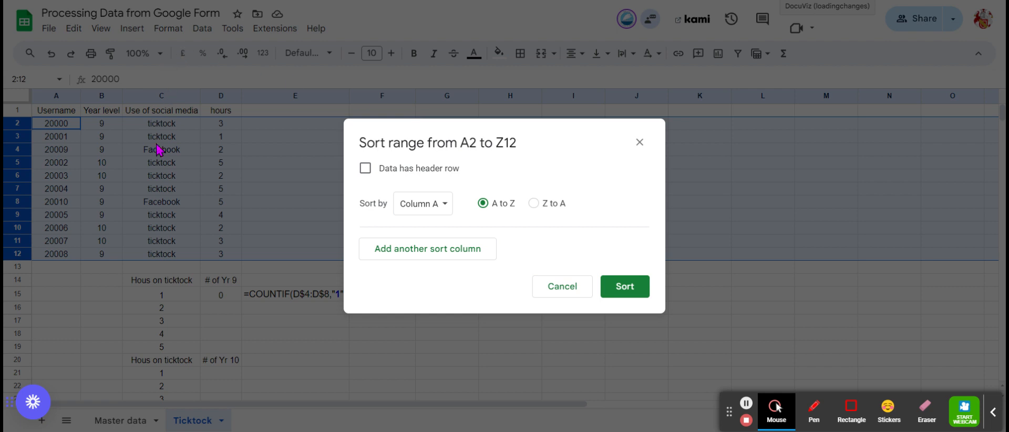
click(444, 208)
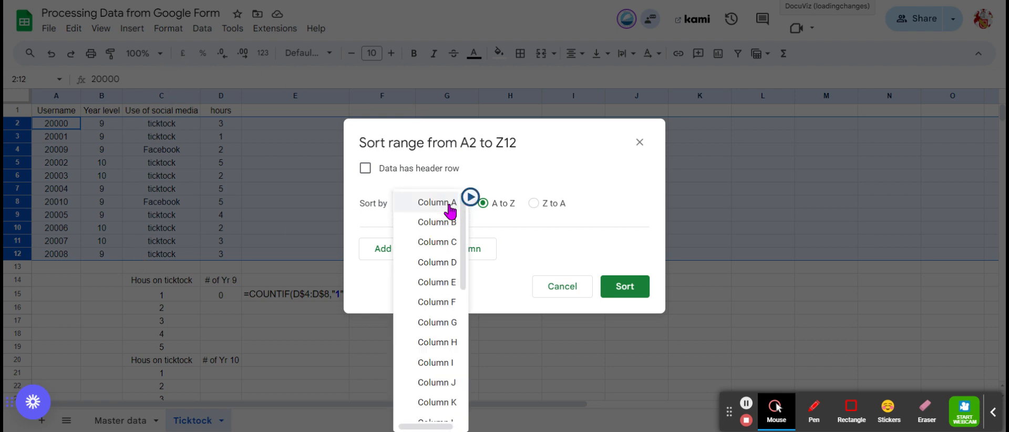
click(443, 243)
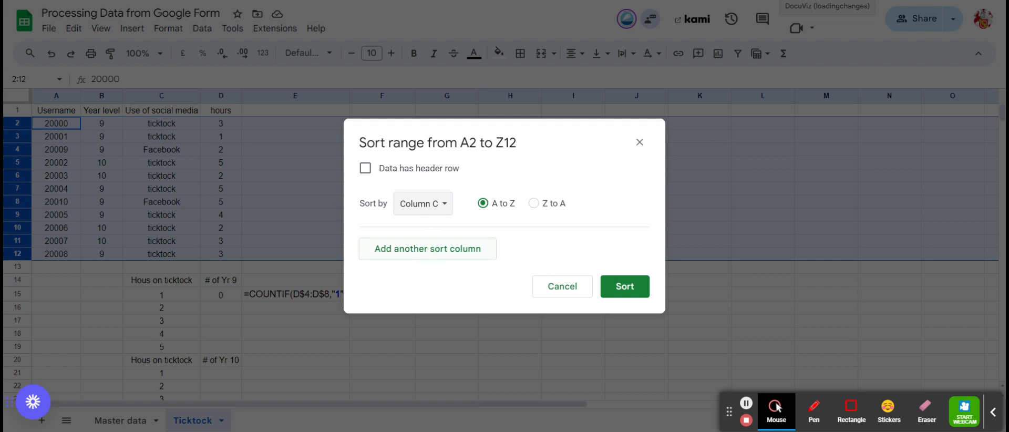
click(427, 248)
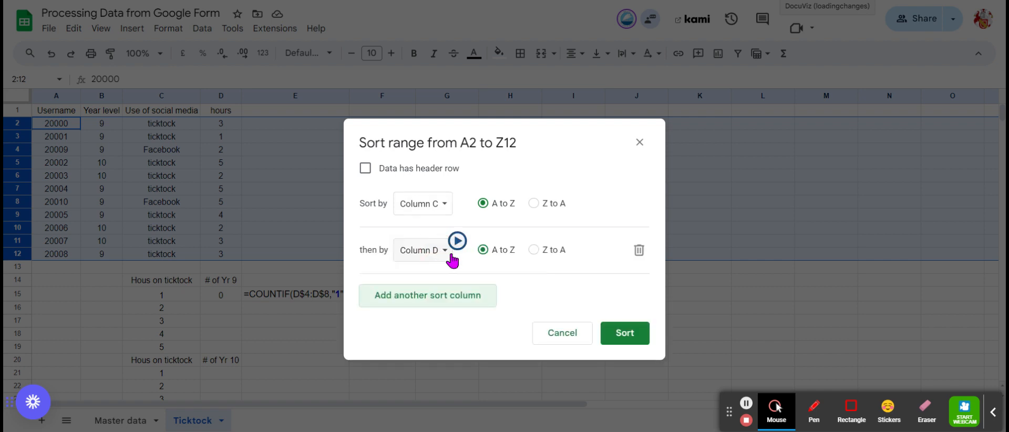
click(443, 251)
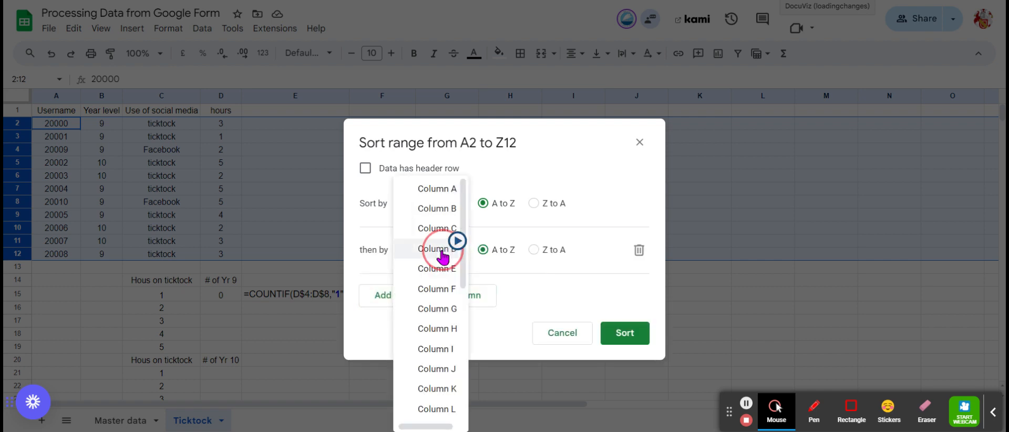
click(436, 208)
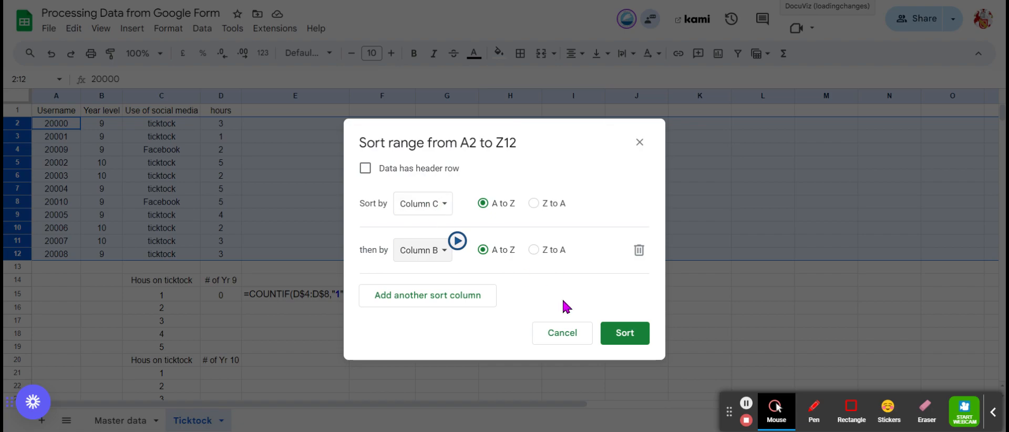
click(625, 337)
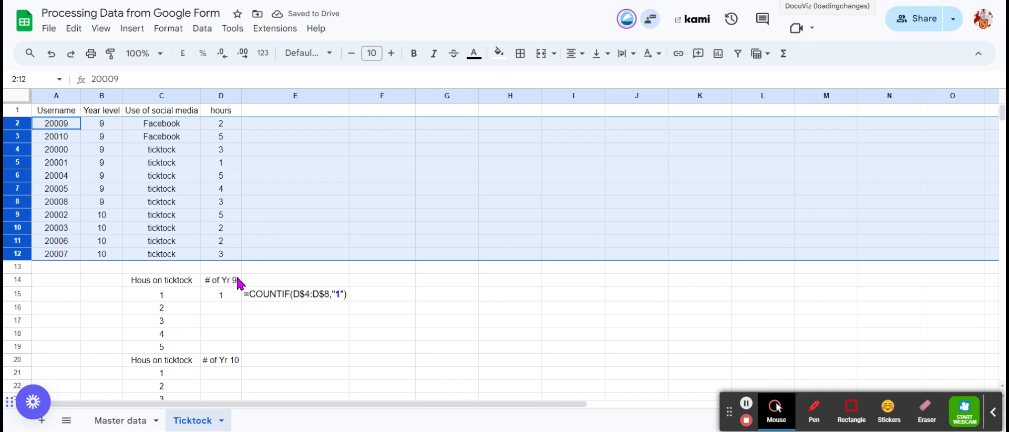
Step: Fill the Year 9 COUNTIF formula in D15 down through D19
click(225, 294)
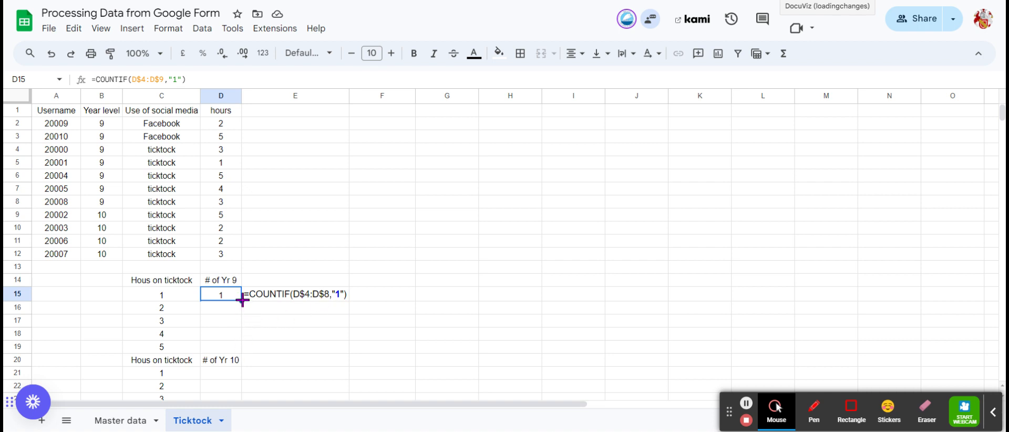
drag(242, 299, 239, 355)
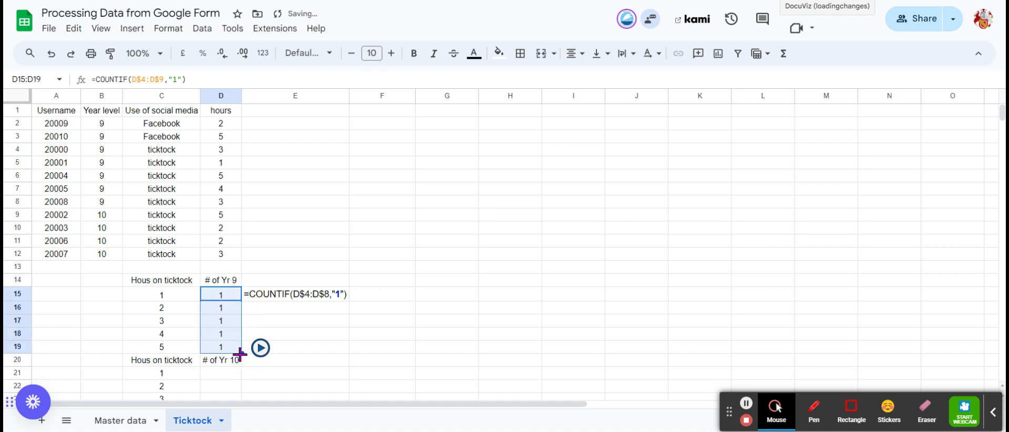
Step: Change the range of the COUNTIF formula in D15 to D$4:D$8 so it covers only the Year 9 ticktock rows
click(229, 298)
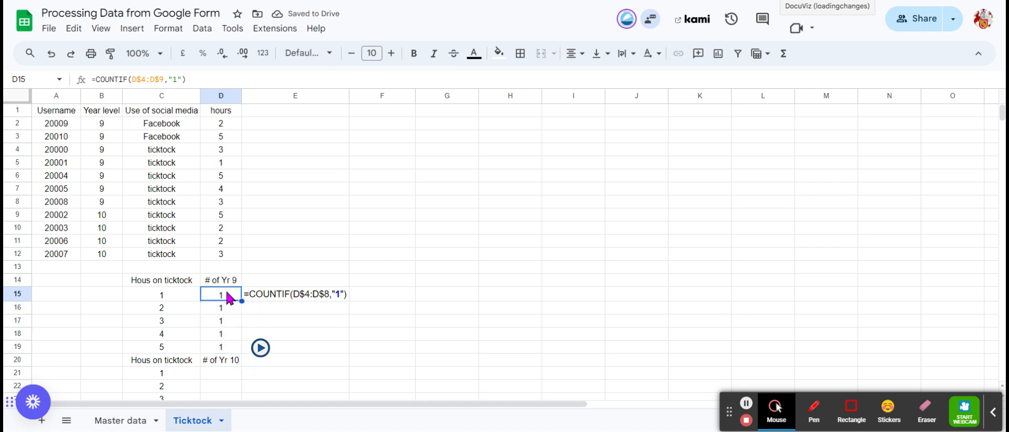
click(153, 78)
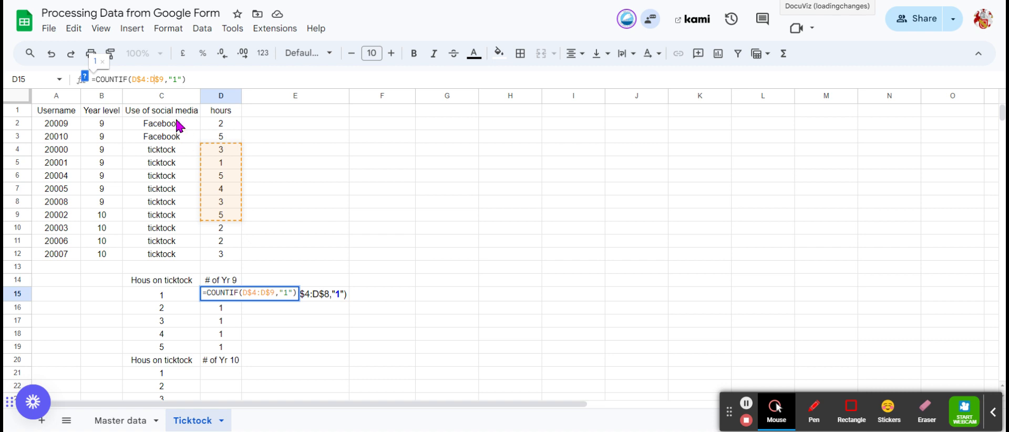
click(164, 78)
key(BackSpace)
text(8)
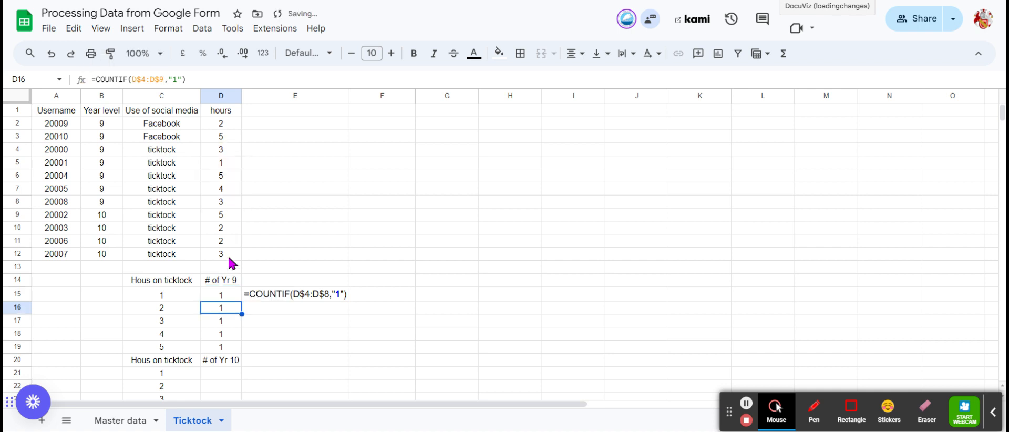
Step: Copy the corrected COUNTIF formula from D15 down through D19
click(226, 295)
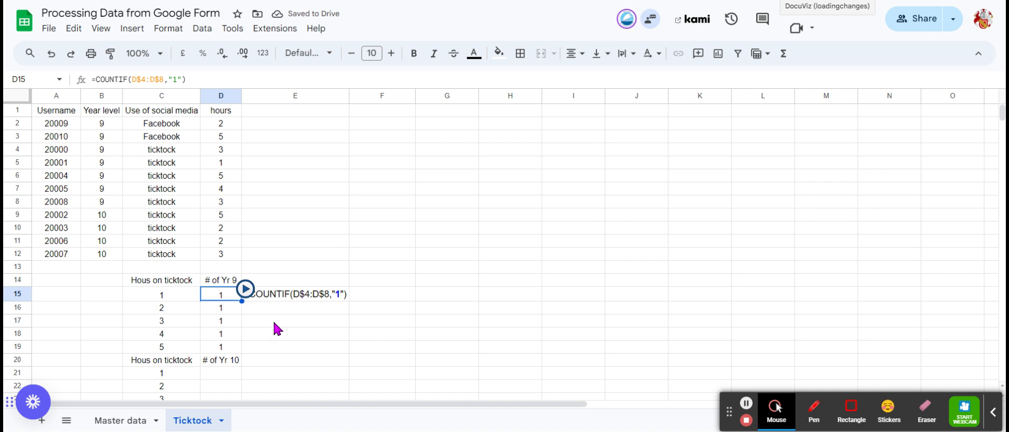
click(240, 302)
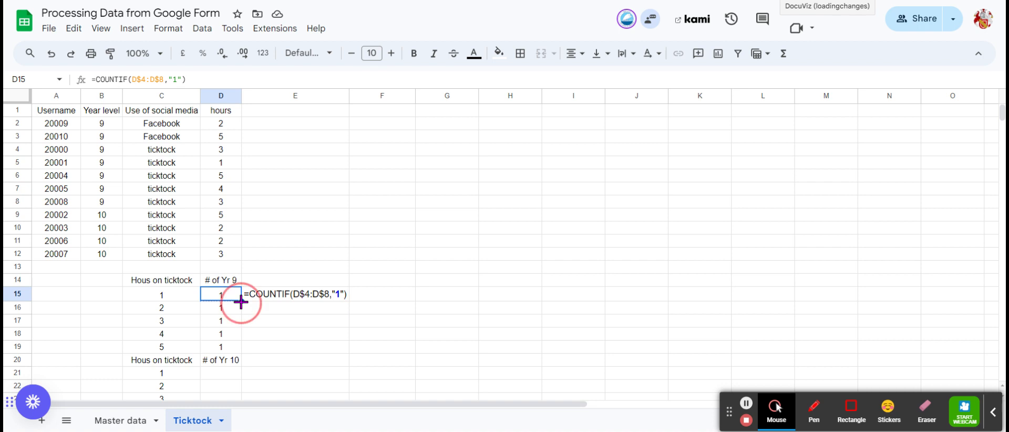
drag(240, 302, 240, 355)
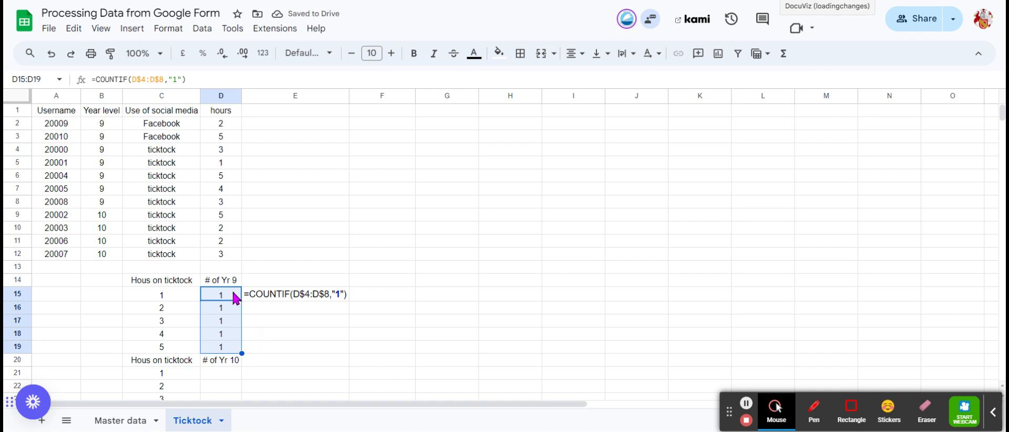
Step: Set the COUNTIF criterion in D16 to "2" to count Year 9 students with 2 hours on ticktock
click(227, 308)
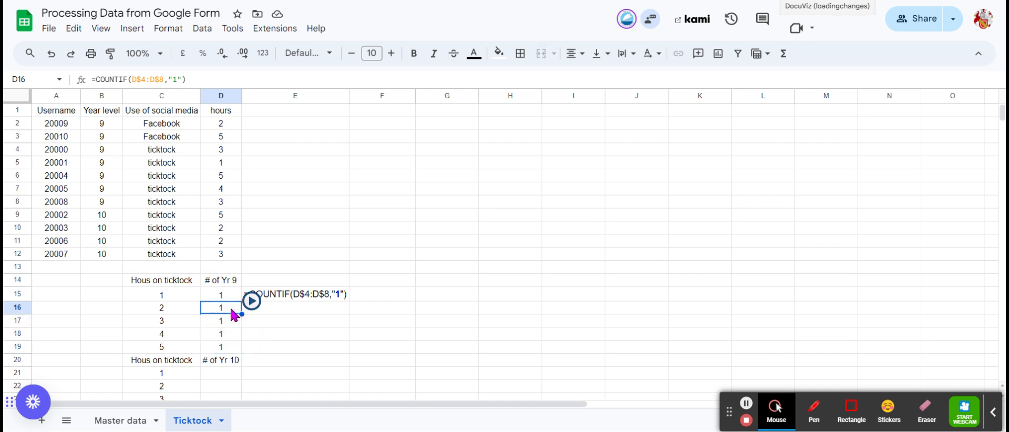
click(179, 76)
key(Left)
key(Left)
key(BackSpace)
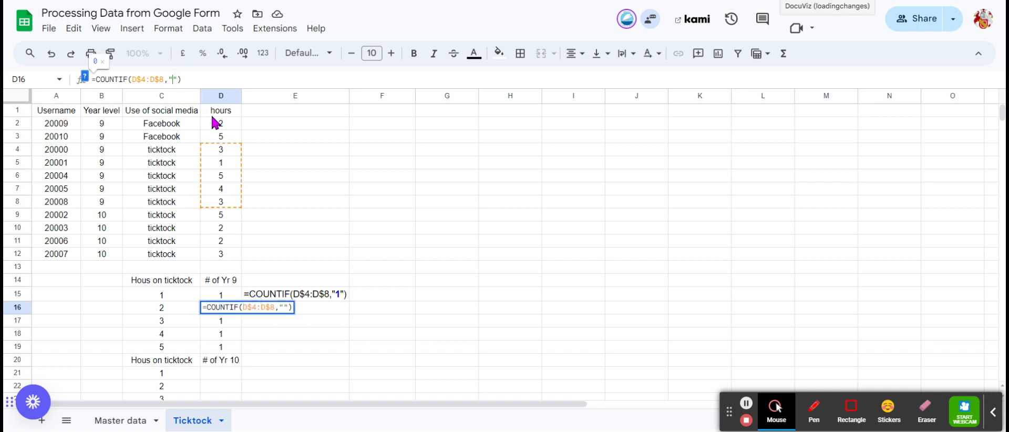
text(2)
key(Return)
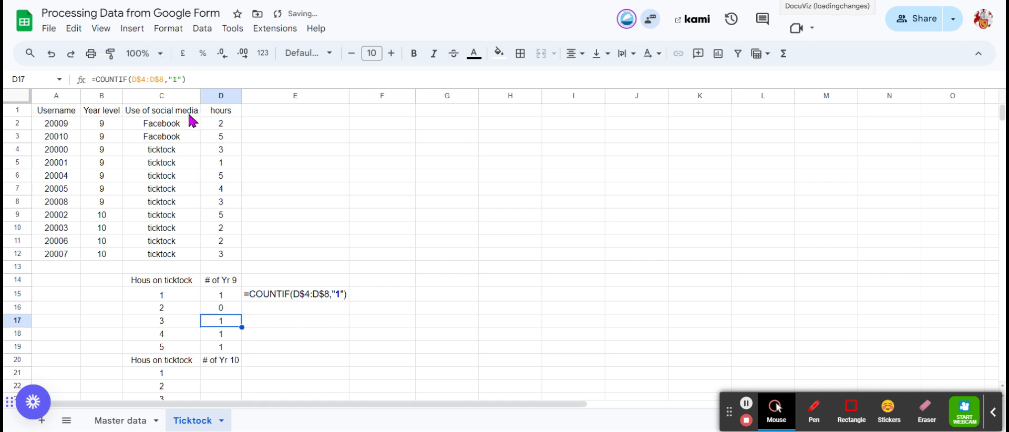
Step: Set the Year 9 COUNTIF criterion to "3" in D17 and to "4" in D18
click(180, 78)
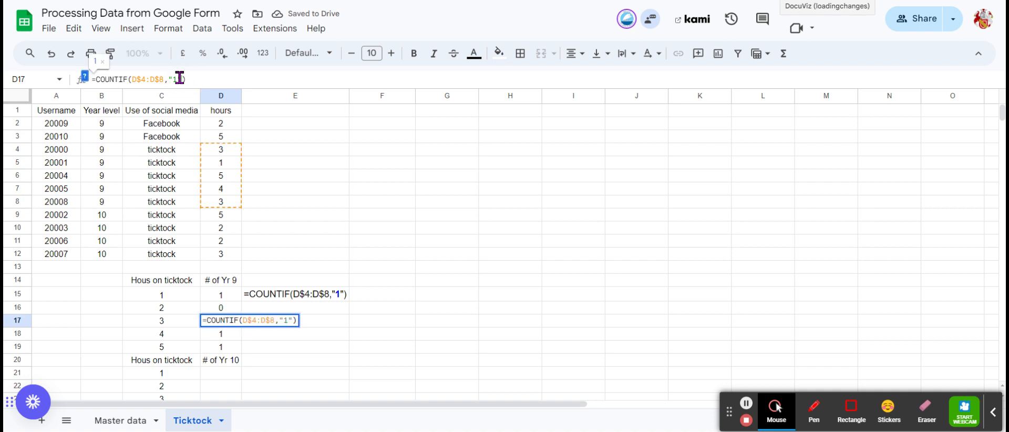
key(BackSpace)
text(3)
key(Return)
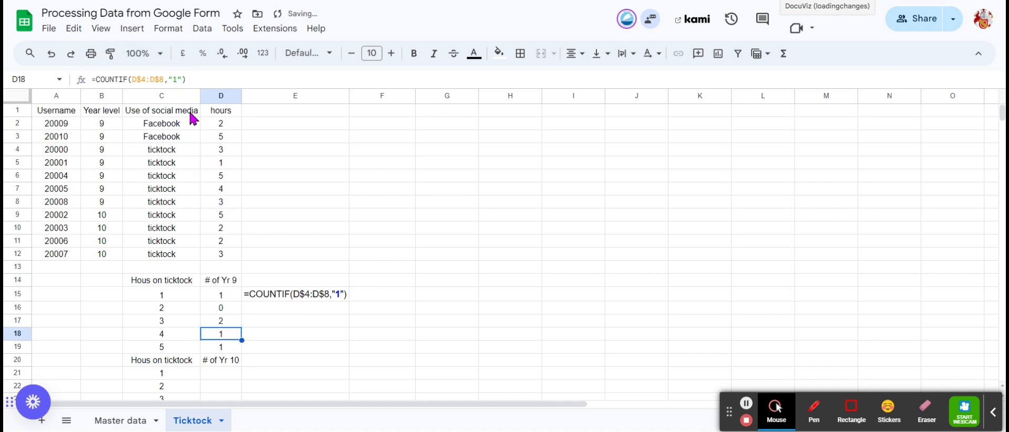
click(180, 79)
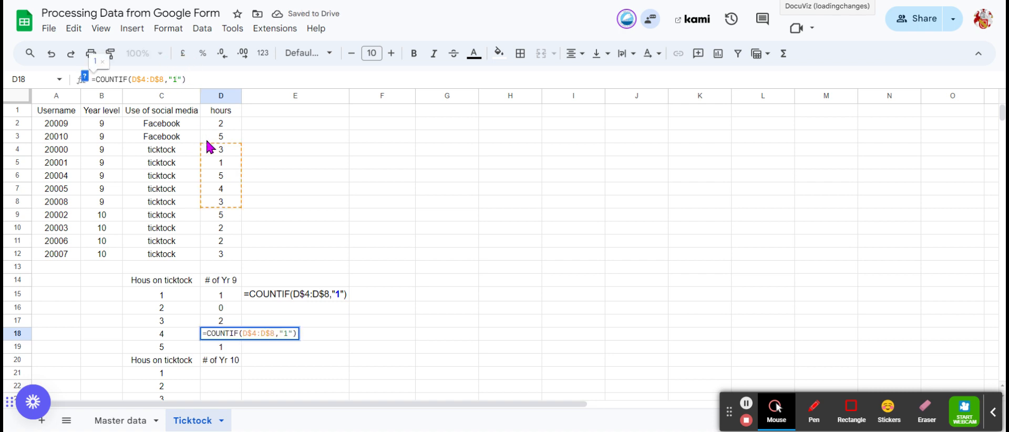
key(BackSpace)
text(4)
key(Return)
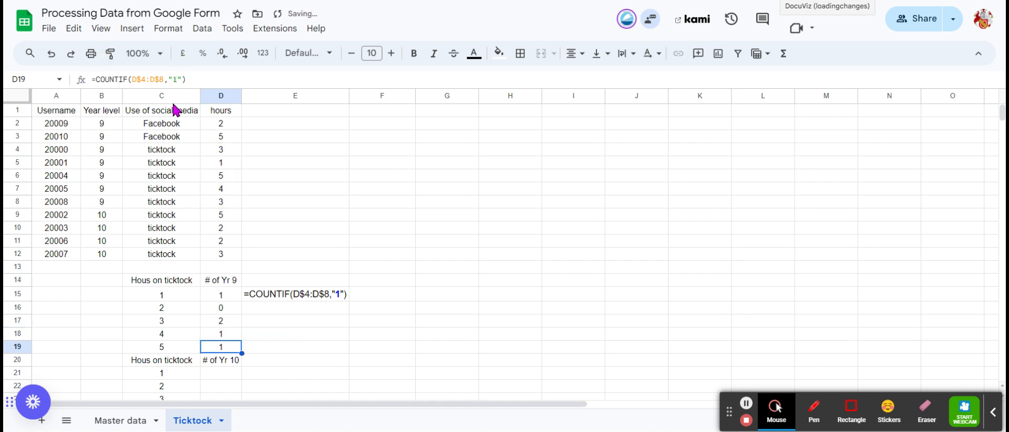
Step: Set the COUNTIF criterion in D19 to "5" to count Year 9 students with 5 hours on ticktock
click(178, 79)
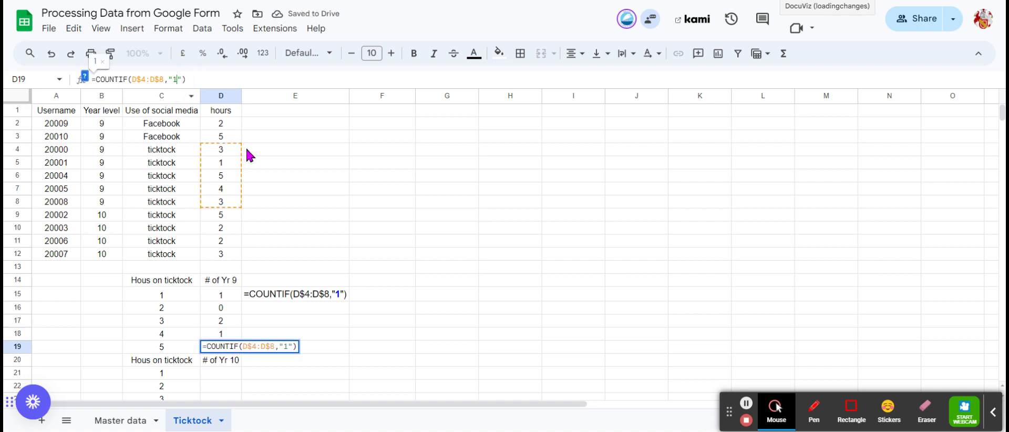
key(BackSpace)
text(5)
key(Return)
Step: Copy the COUNTIF formula text from D19 into D21 under the Year 10 heading and accept the suggested formula =COUNTIF(D4:D8,1)
scroll(292, 366, down, 3)
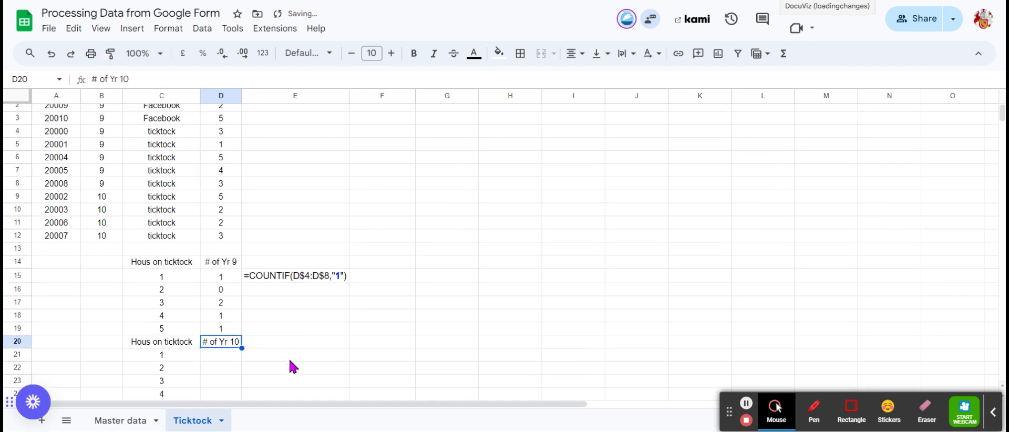
click(223, 278)
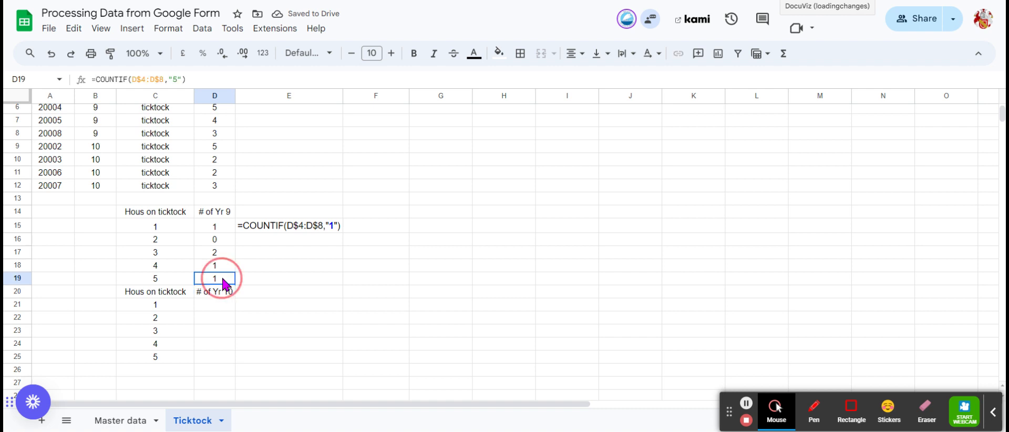
click(194, 79)
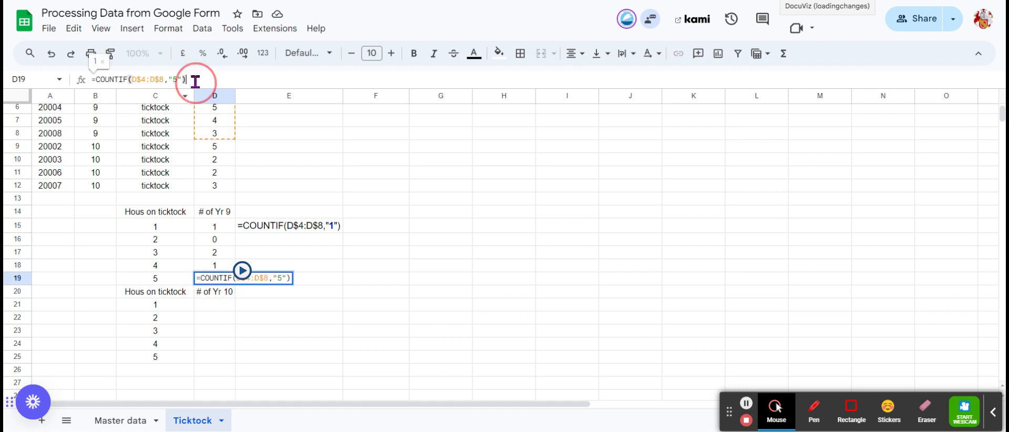
drag(193, 80, 47, 102)
key(ctrl+c)
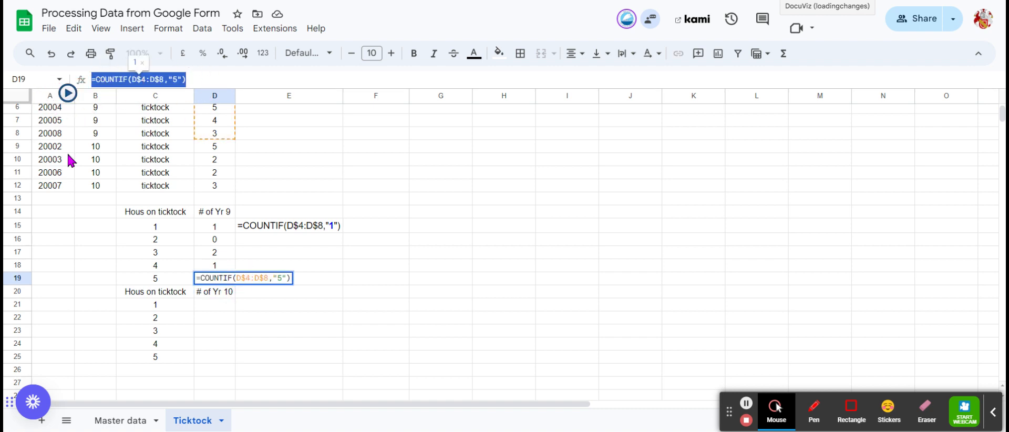
click(213, 305)
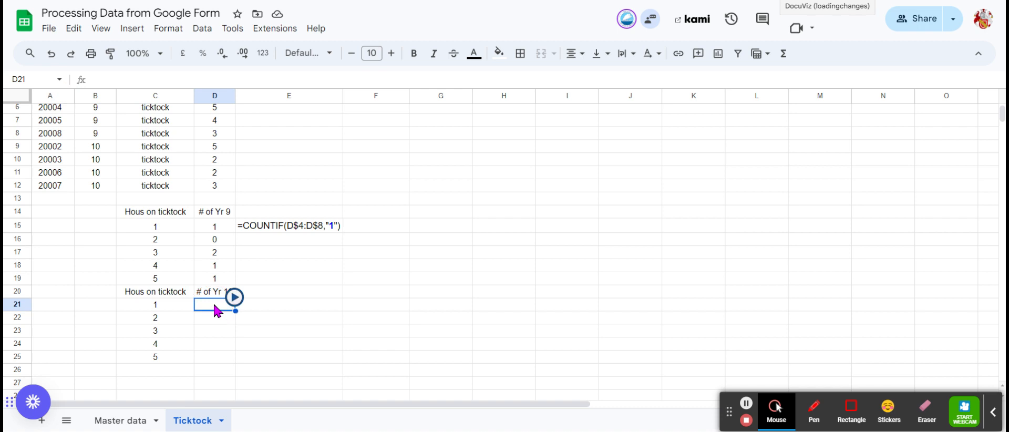
key(ctrl+v)
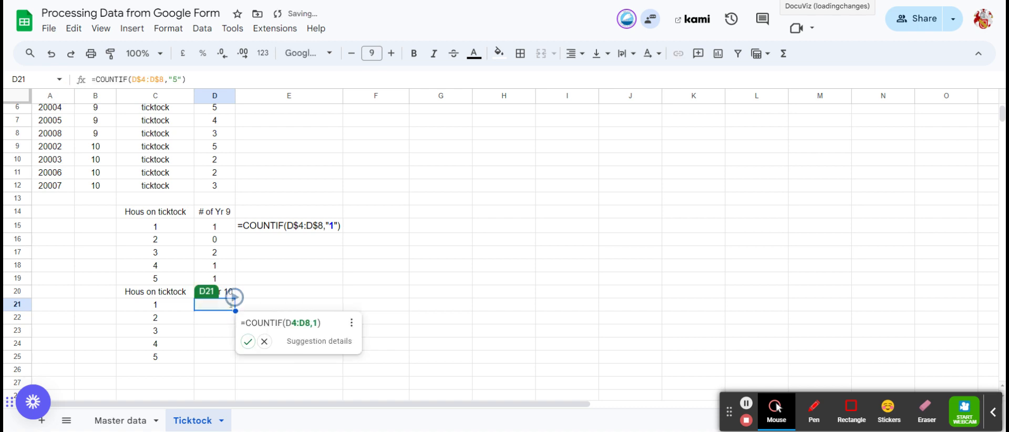
click(248, 342)
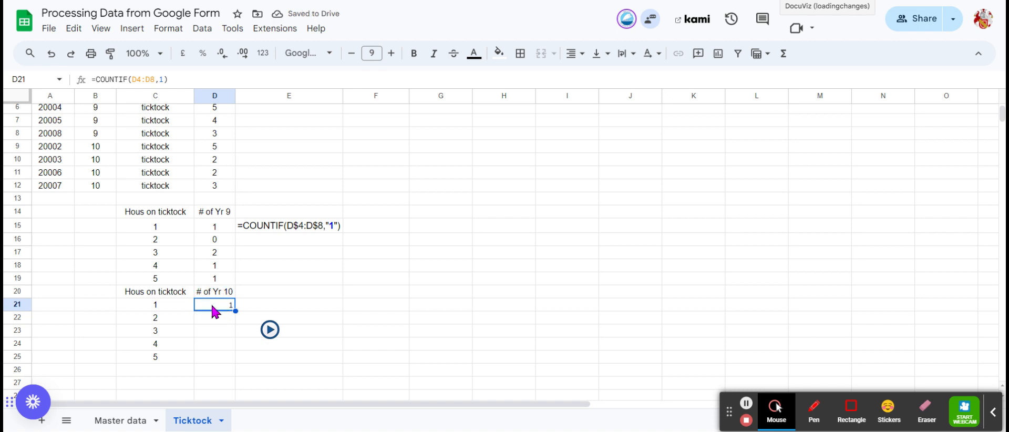
Step: Change the COUNTIF range in D21 to D9:D12 so it covers the Year 10 ticktock rows
click(150, 78)
scroll(272, 151, up, 2)
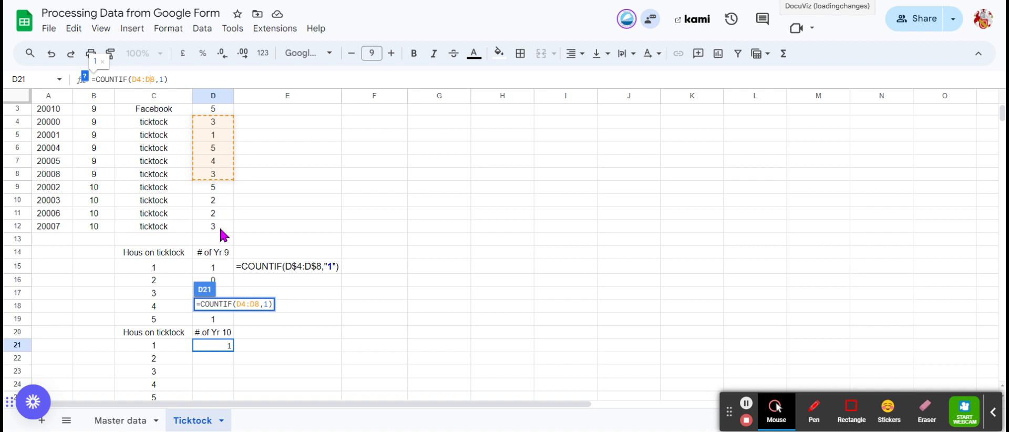
click(140, 79)
key(BackSpace)
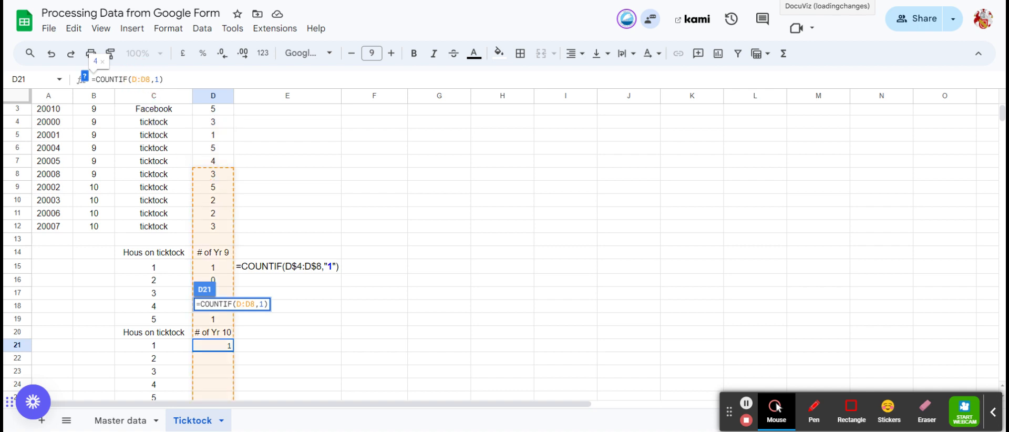
text(9)
click(153, 79)
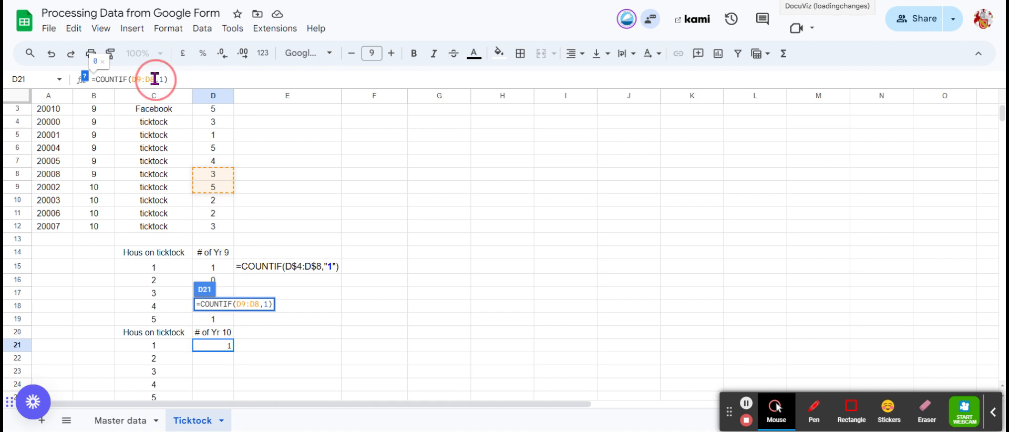
key(BackSpace)
text(12)
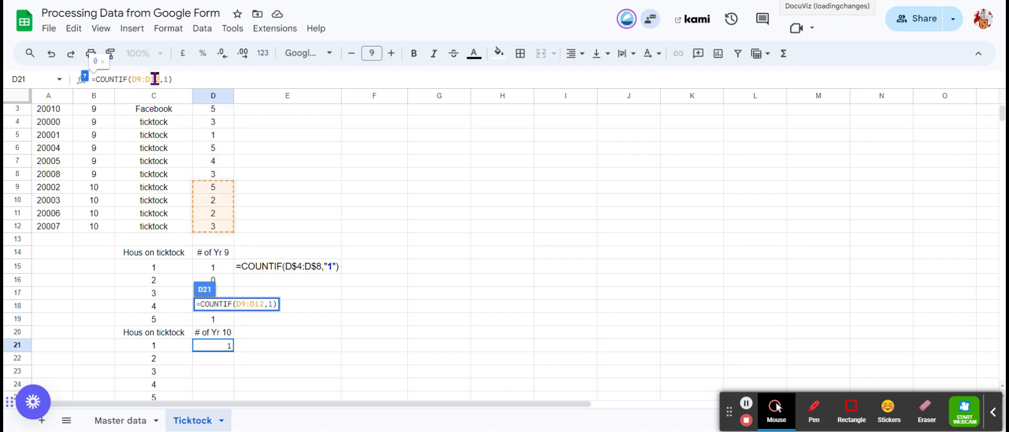
click(136, 77)
key(Return)
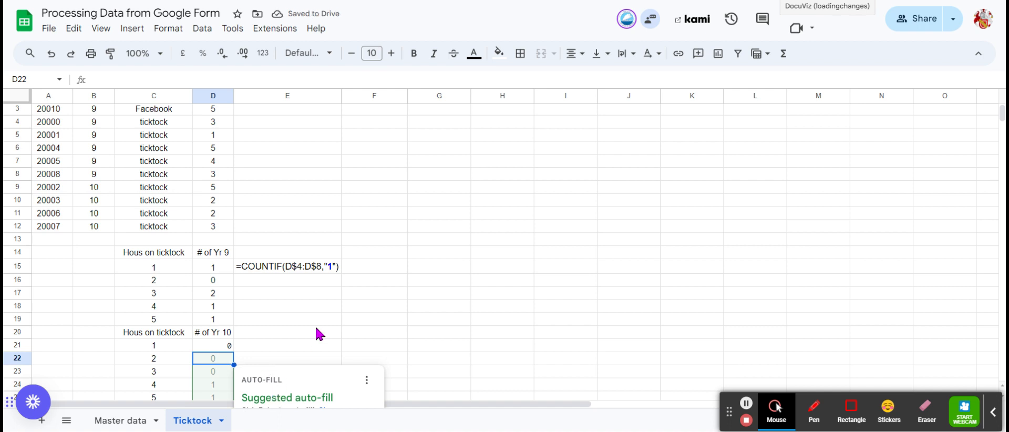
Step: Accept the suggested auto-fill for the remaining Year 10 counts and check the range used in D22
scroll(316, 328, down, 4)
click(249, 303)
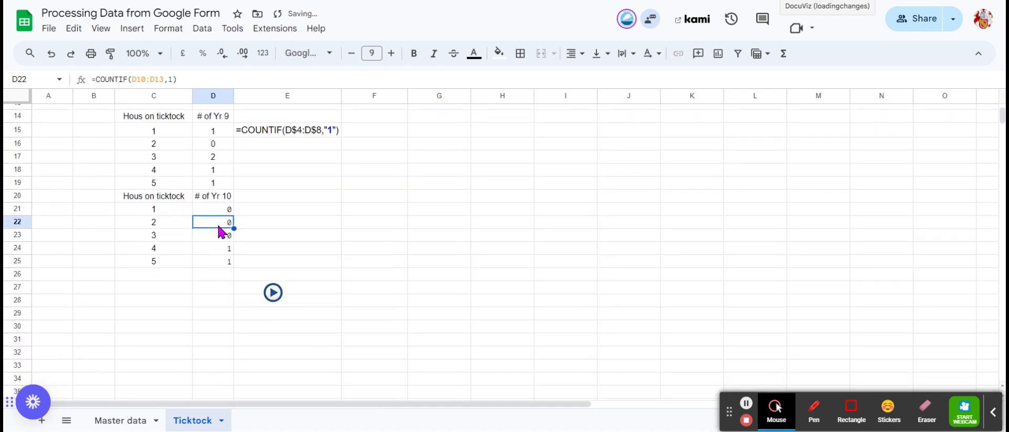
click(150, 79)
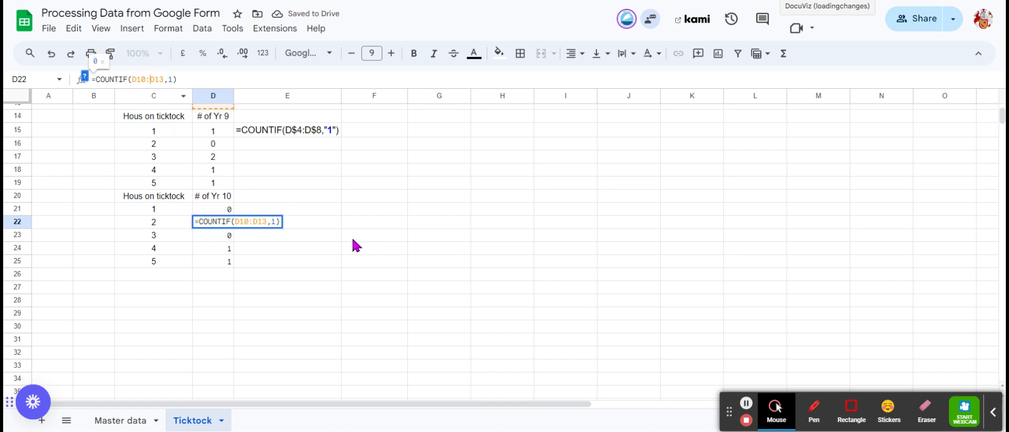
scroll(353, 241, up, 4)
scroll(352, 245, down, 2)
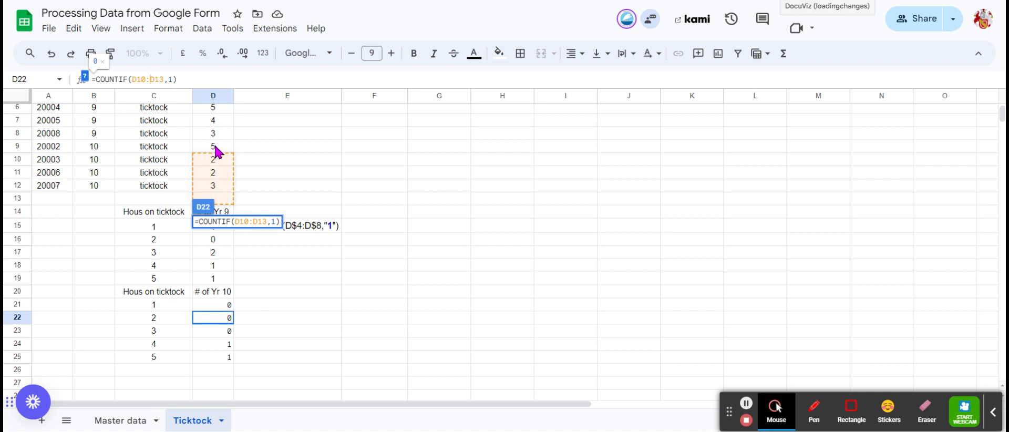
Step: Lock the rows of the COUNTIF range in D21 as D$9:D$12 and fill the formula down through D25
click(228, 306)
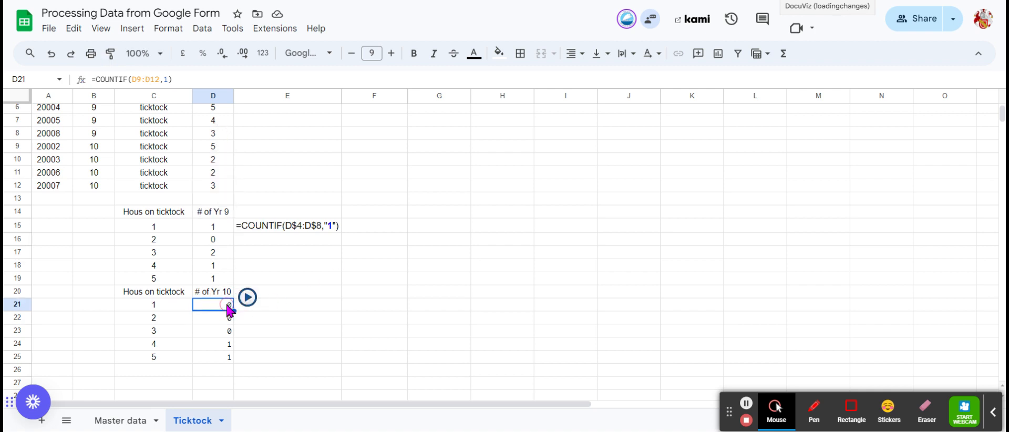
click(135, 78)
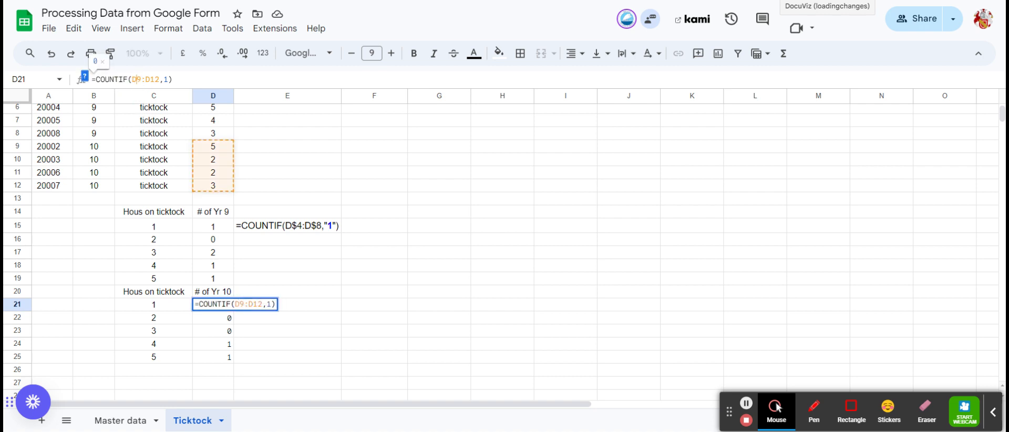
text($)
click(155, 80)
text($)
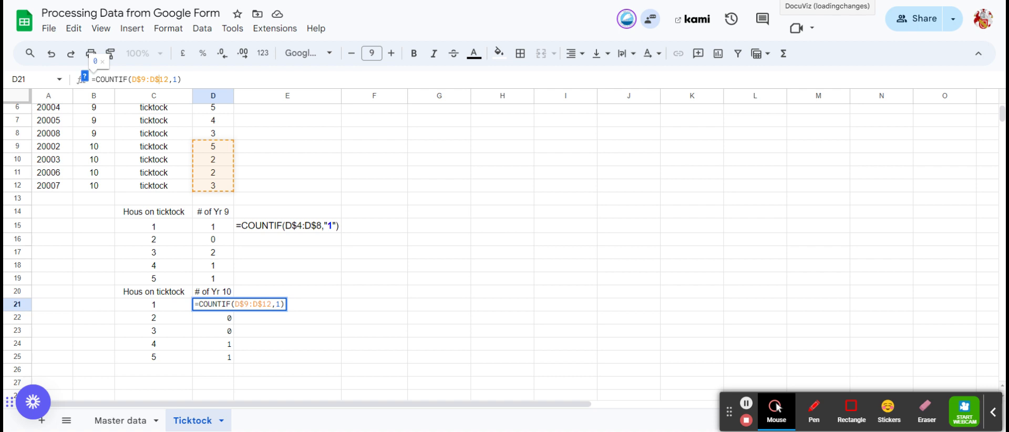
key(Return)
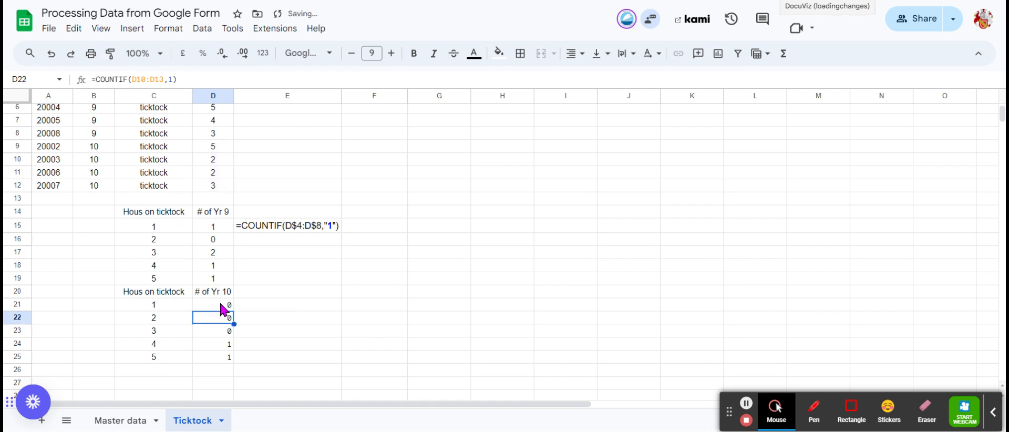
click(221, 305)
drag(234, 310, 234, 360)
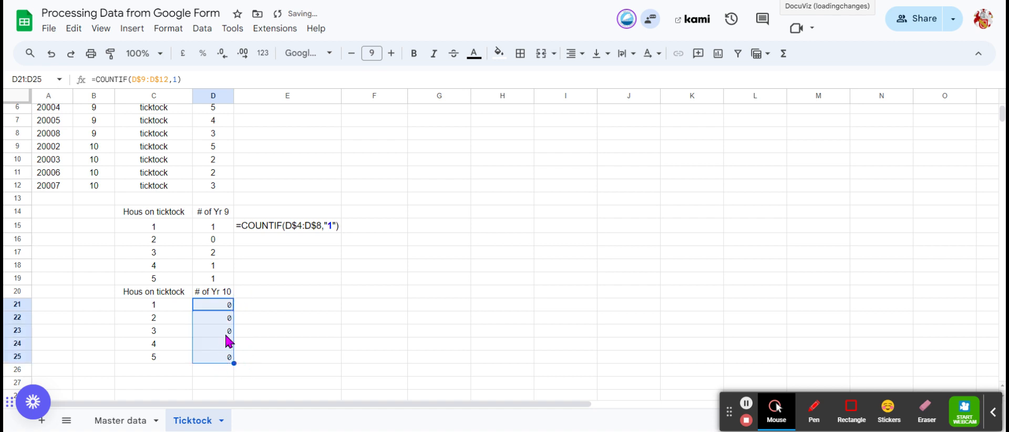
Step: Set the Year 10 COUNTIF criterion to 2 in D22 and to 3 in D23
click(217, 316)
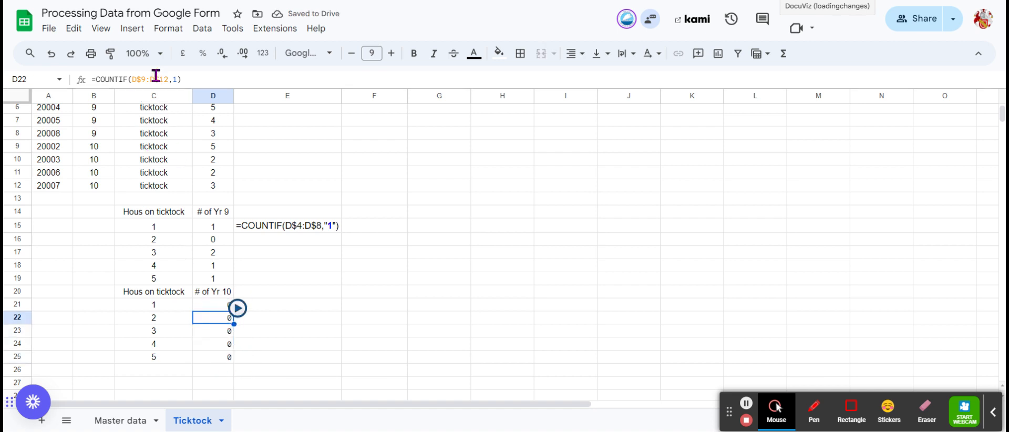
click(156, 76)
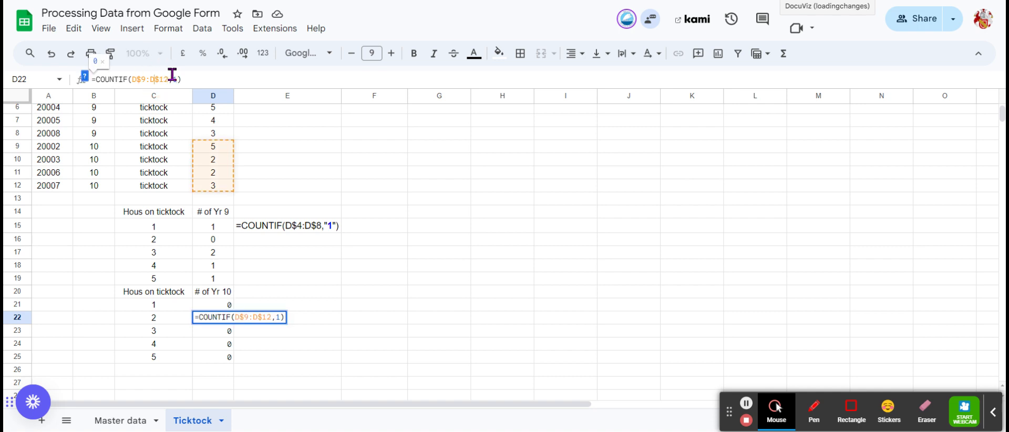
click(177, 77)
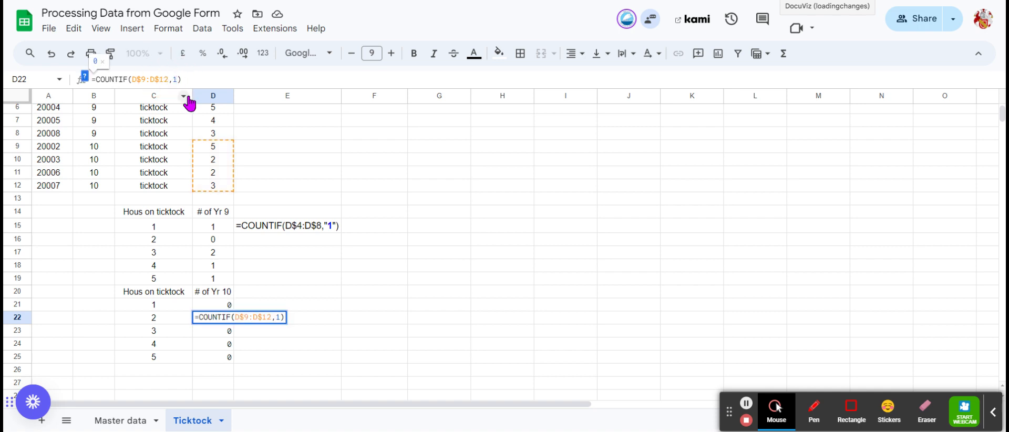
key(Return)
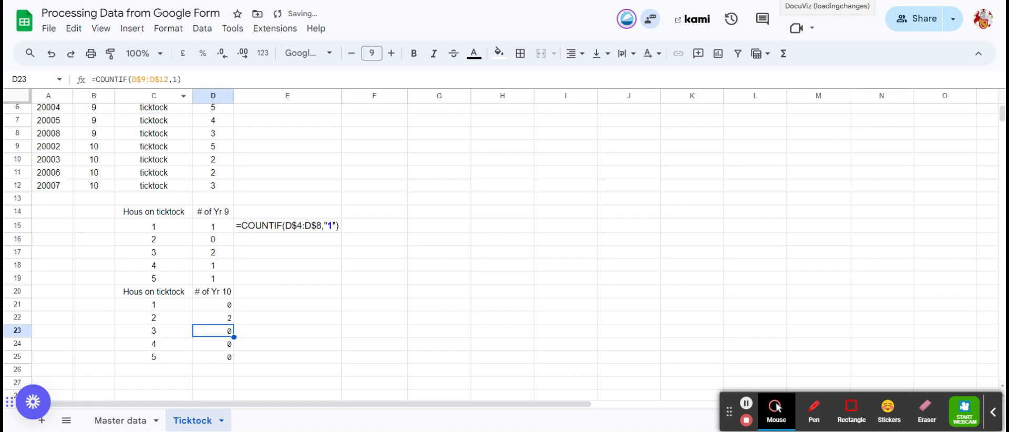
click(177, 79)
key(BackSpace)
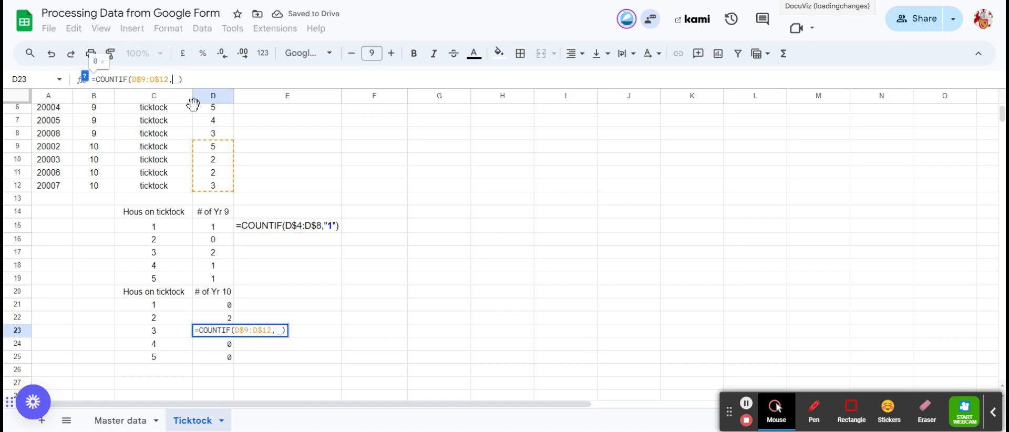
text(3)
key(Return)
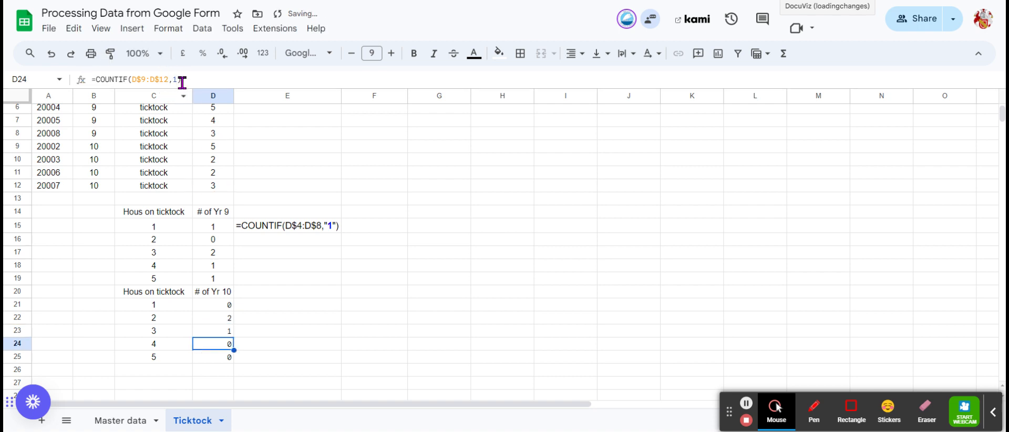
Step: Set the COUNTIF criterion in D24 to 4 to count Year 10 students with 4 hours on ticktock
click(177, 79)
key(BackSpace)
text(4)
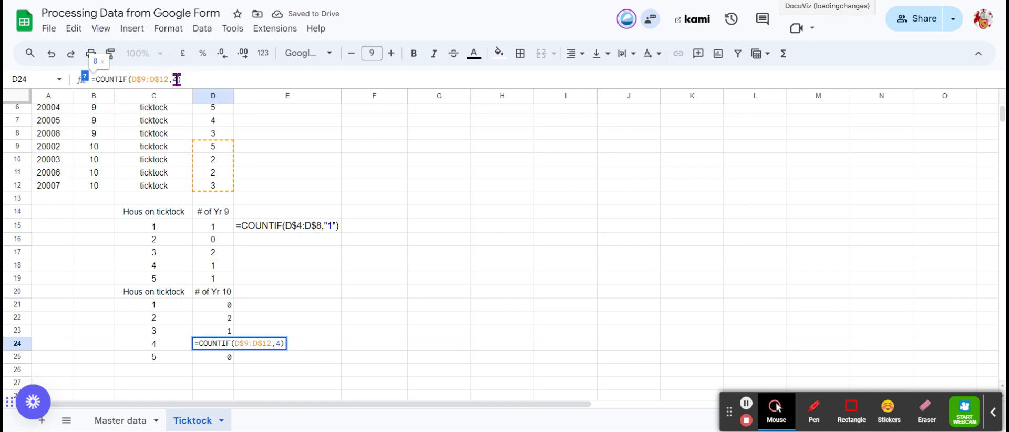
key(Return)
Step: Set the COUNTIF criterion in D25 to 5 and check the Year 10 formulas from D25 up to D21
click(181, 79)
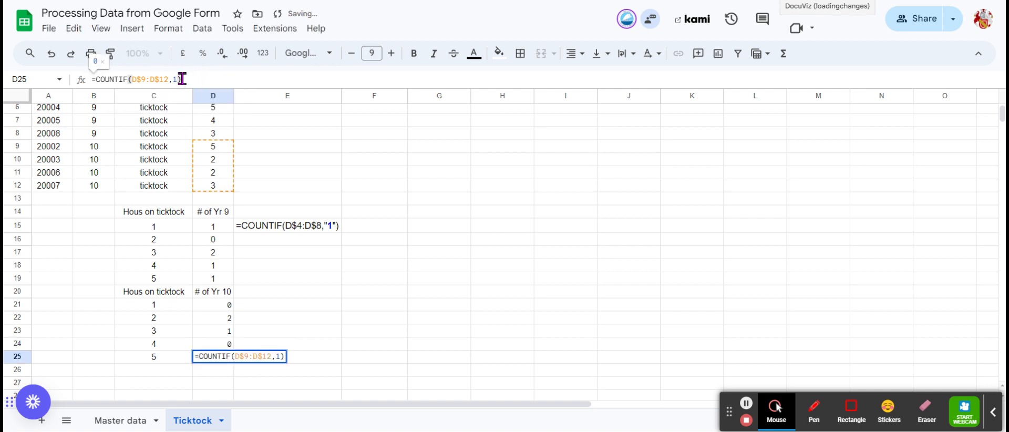
key(BackSpace)
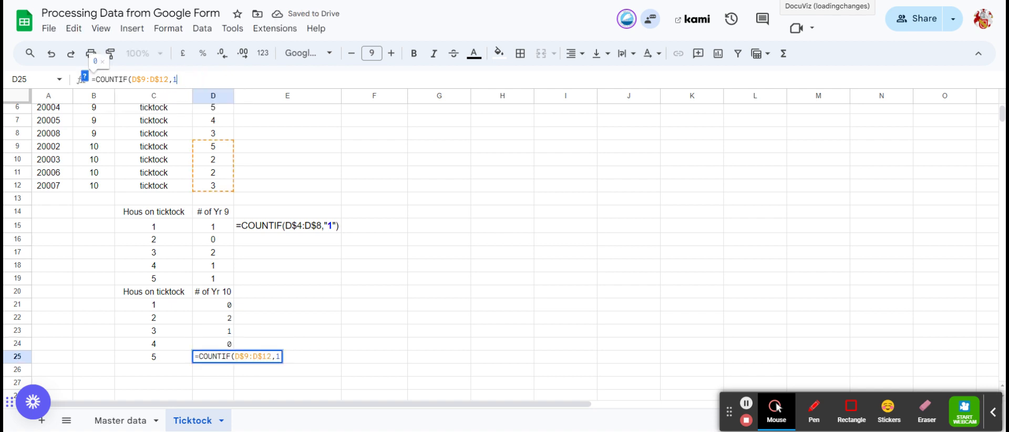
key(BackSpace)
text(5)
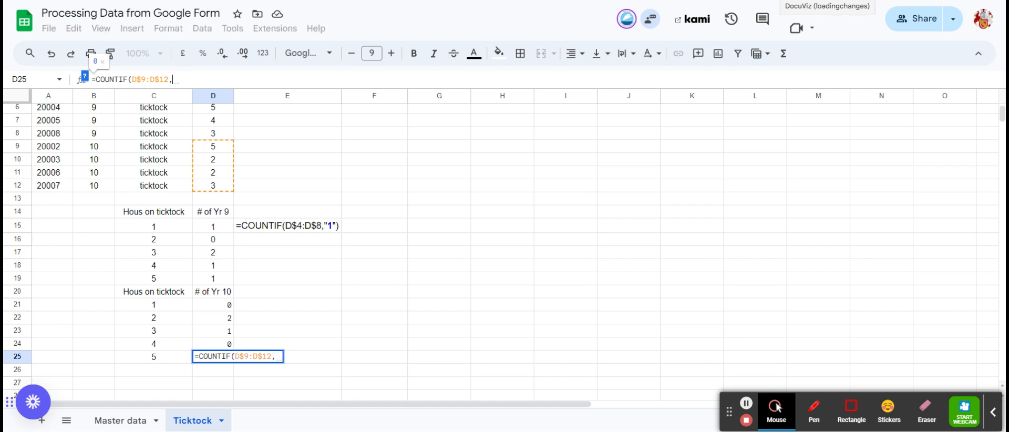
text())
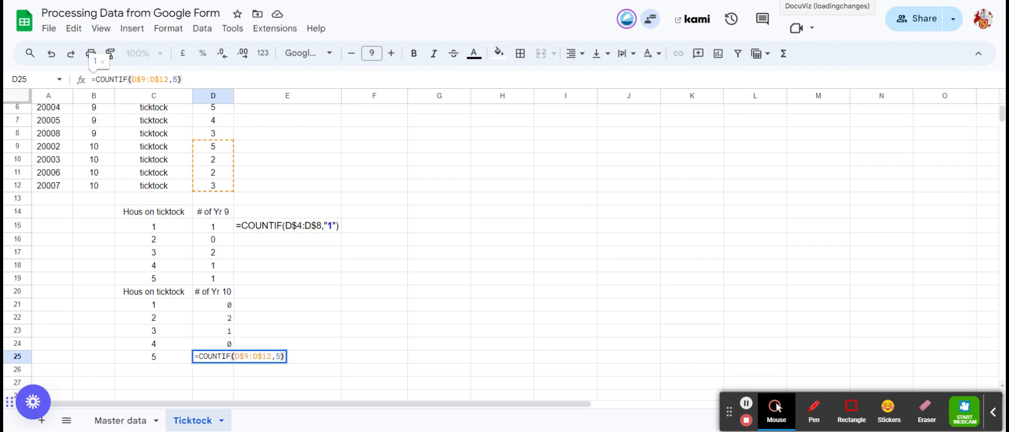
key(Return)
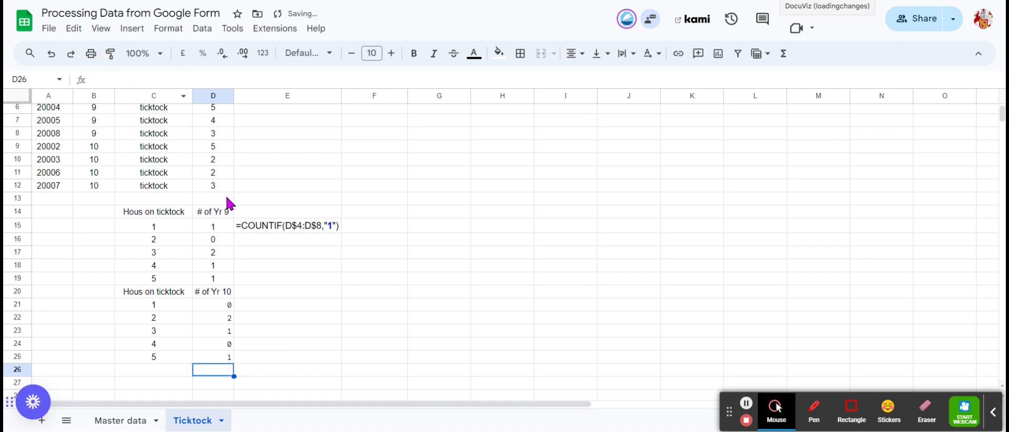
click(212, 358)
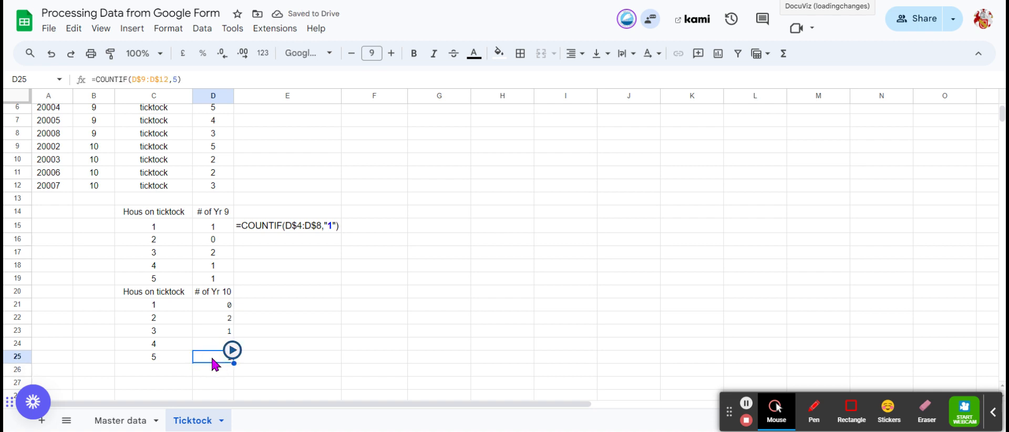
click(227, 345)
key(Up)
key(Up)
key(Up)
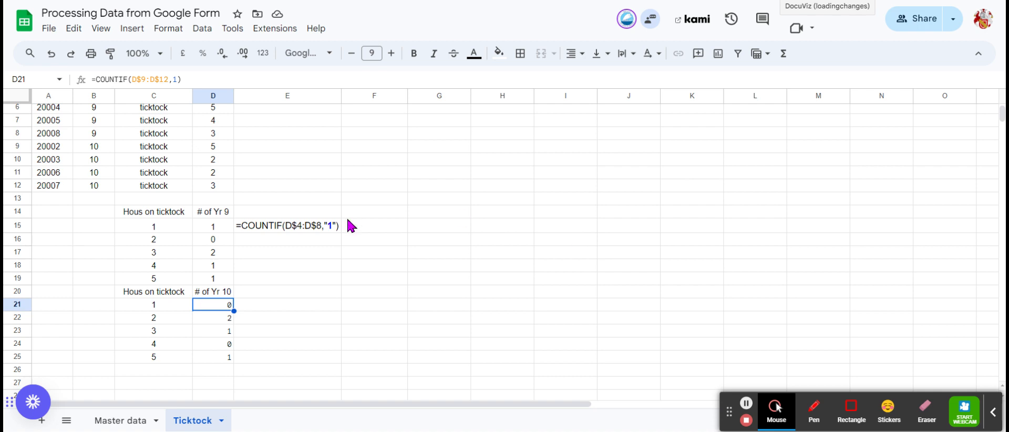
Step: Copy the hours column C14:C19 and paste it as values only starting at G14
drag(175, 215, 173, 278)
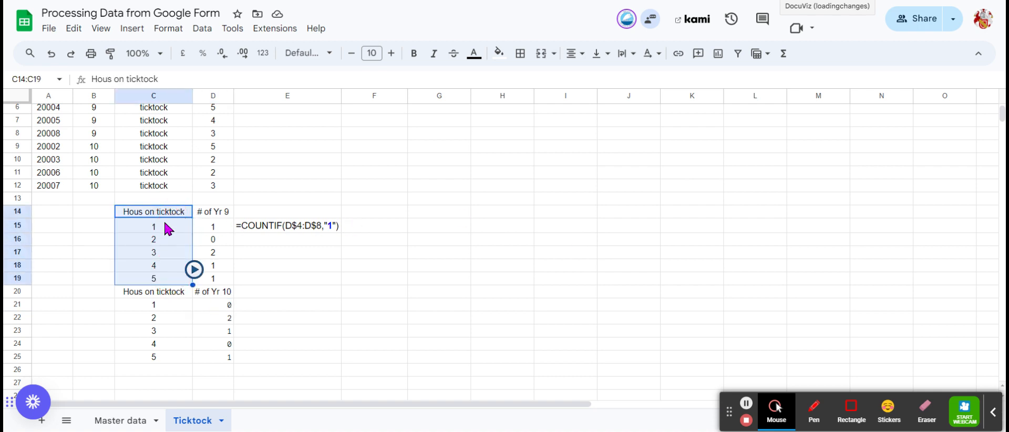
click(165, 215)
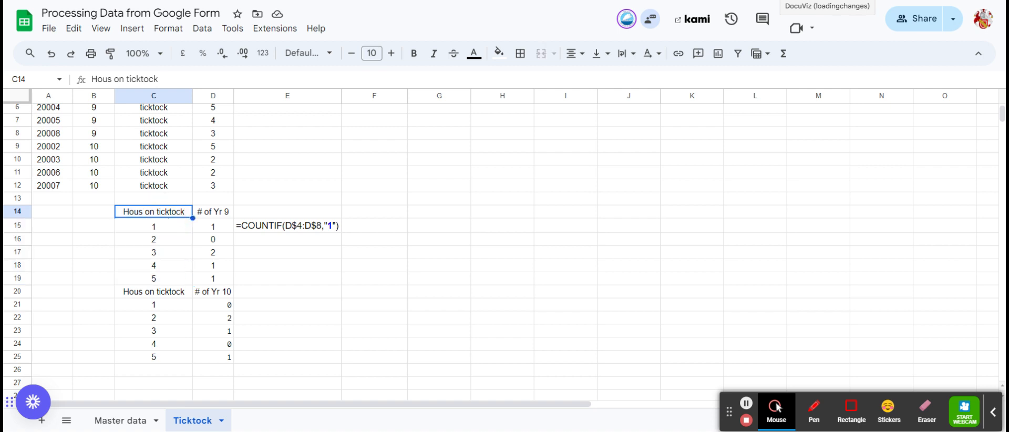
key(shift+Down)
key(shift+Down)
key(shift+Down)
key(shift+Down)
key(shift+Down)
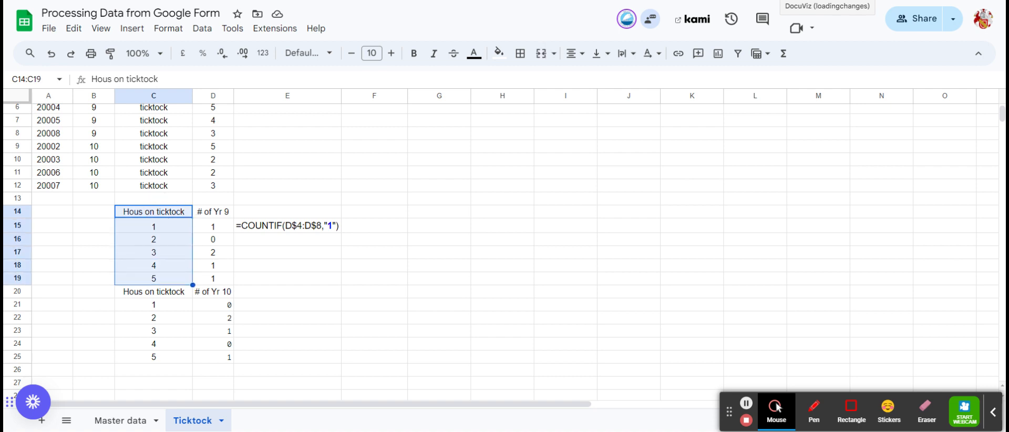
key(ctrl+c)
click(436, 214)
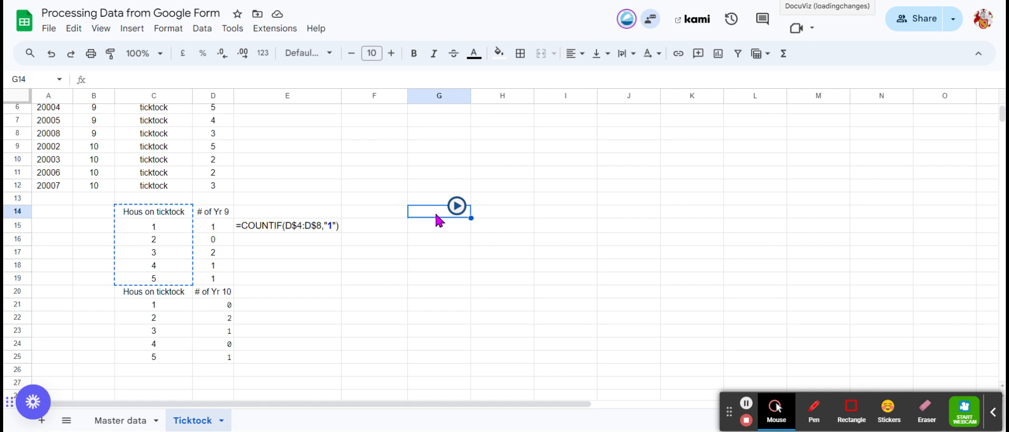
right_click(436, 217)
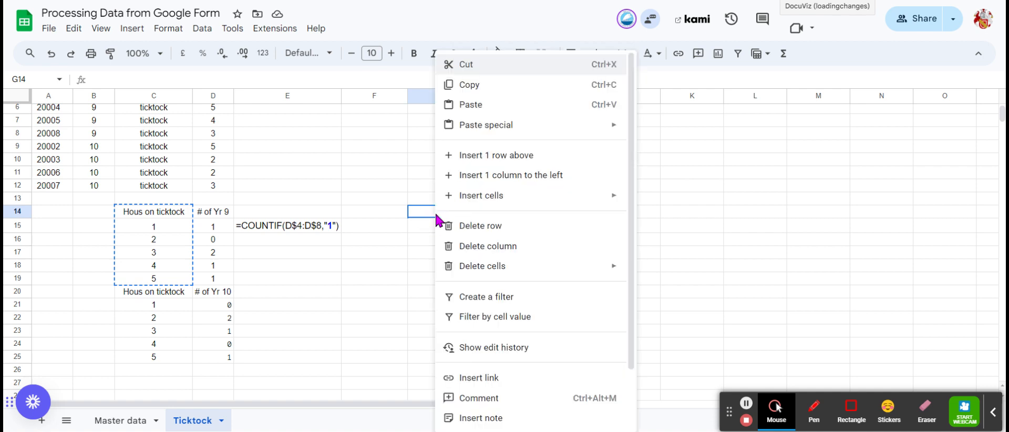
mouse_move(547, 126)
click(671, 136)
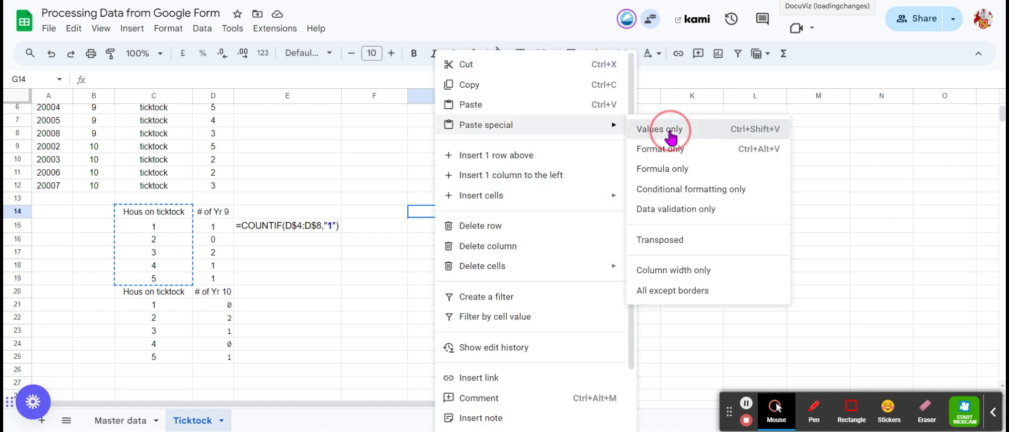
Step: Copy the Year 9 counts with their heading from D14:D19 and paste them as values only starting at H14
click(212, 214)
drag(212, 214, 219, 283)
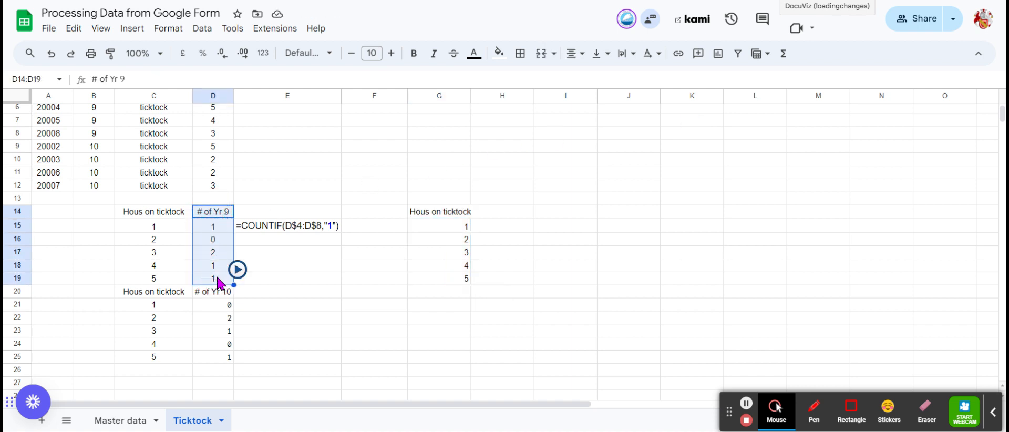
key(ctrl+c)
click(507, 209)
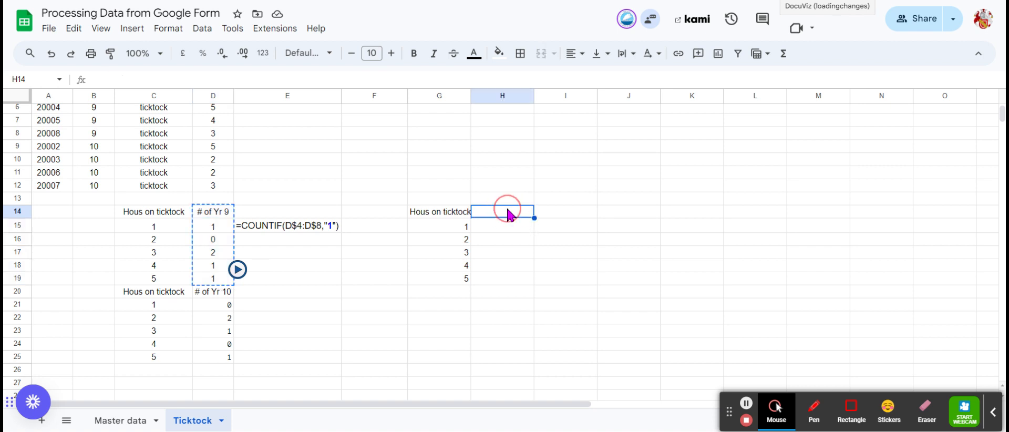
right_click(507, 209)
mouse_move(681, 127)
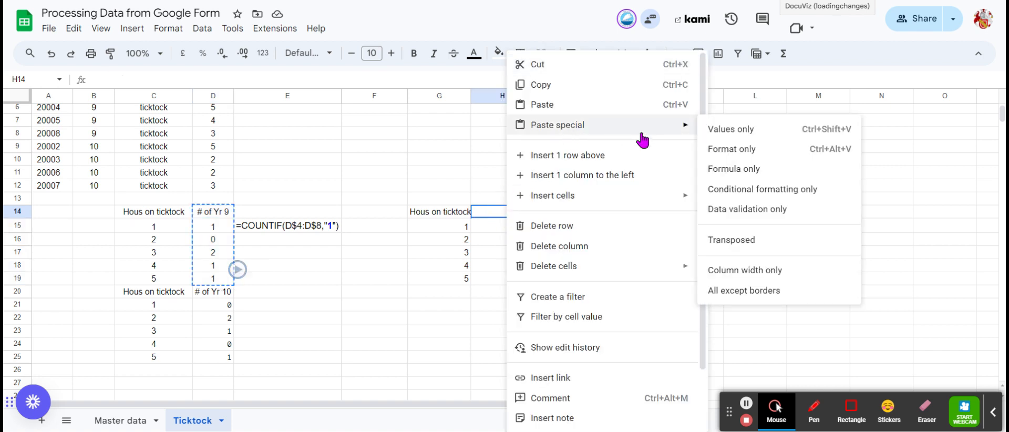
click(731, 132)
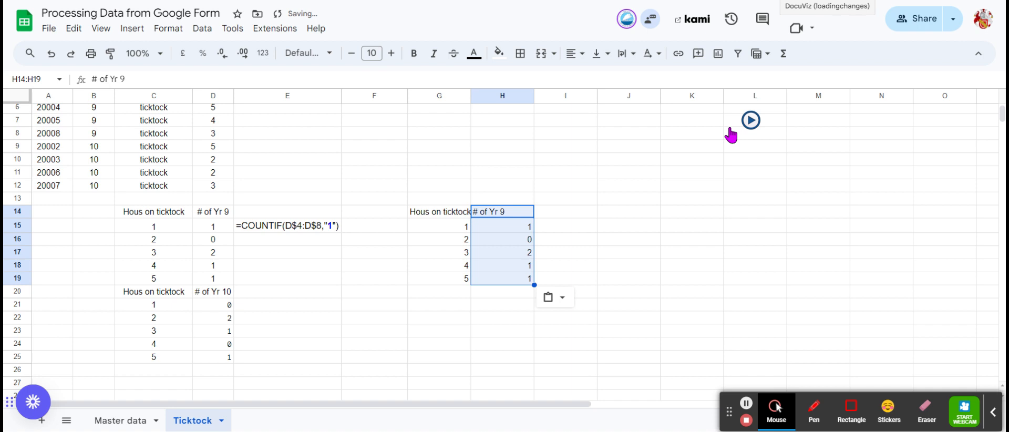
Step: Copy the Year 10 counts with their heading from D20:D25 and paste them as values only starting at I14
drag(226, 291, 226, 362)
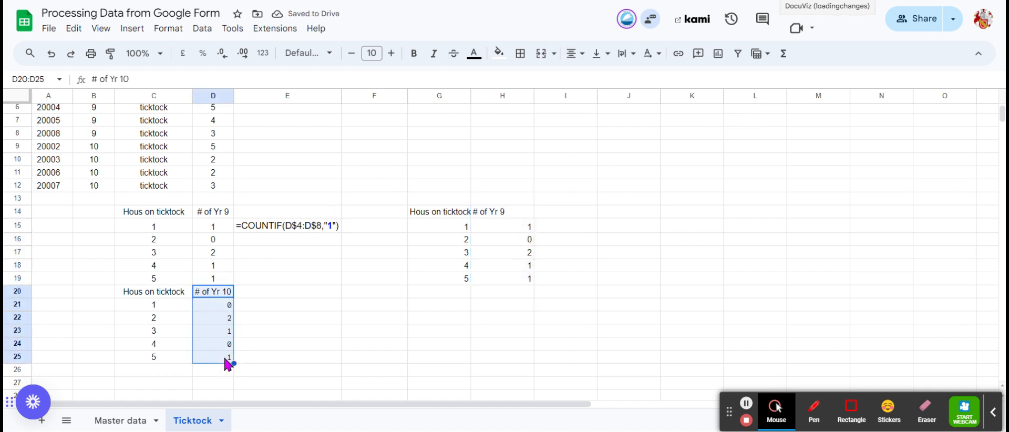
key(ctrl+c)
click(568, 209)
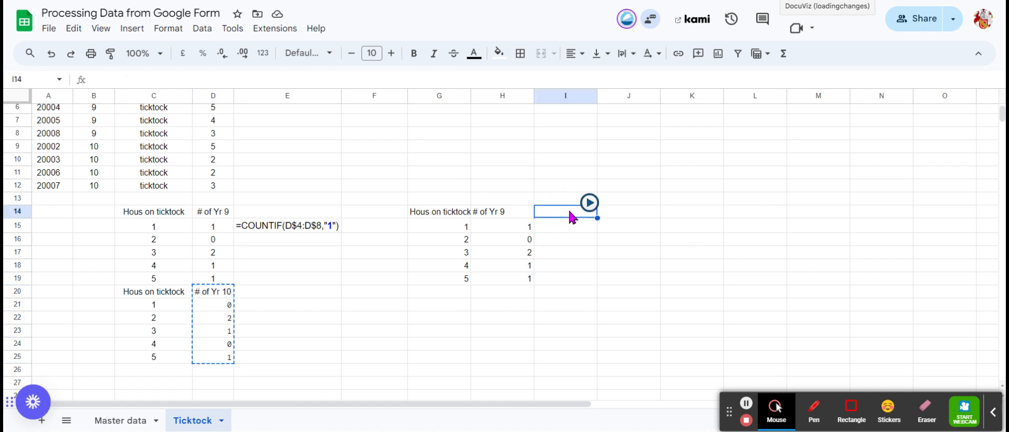
right_click(570, 212)
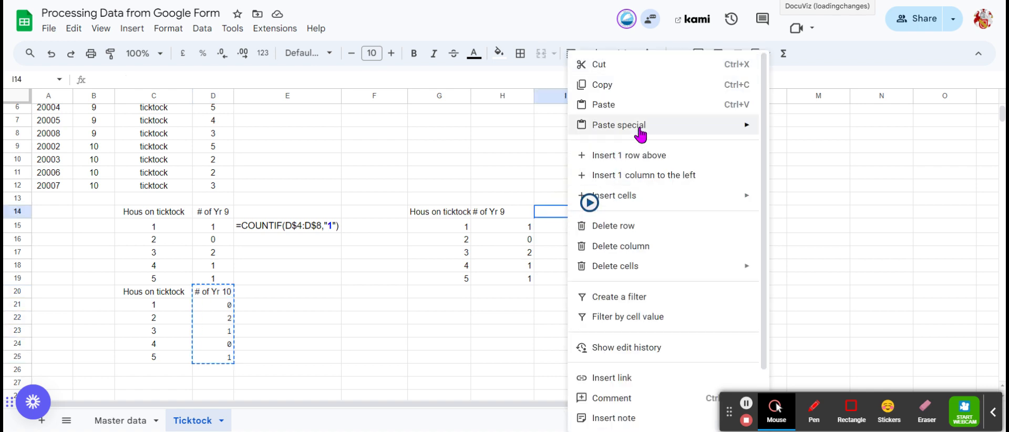
mouse_move(640, 126)
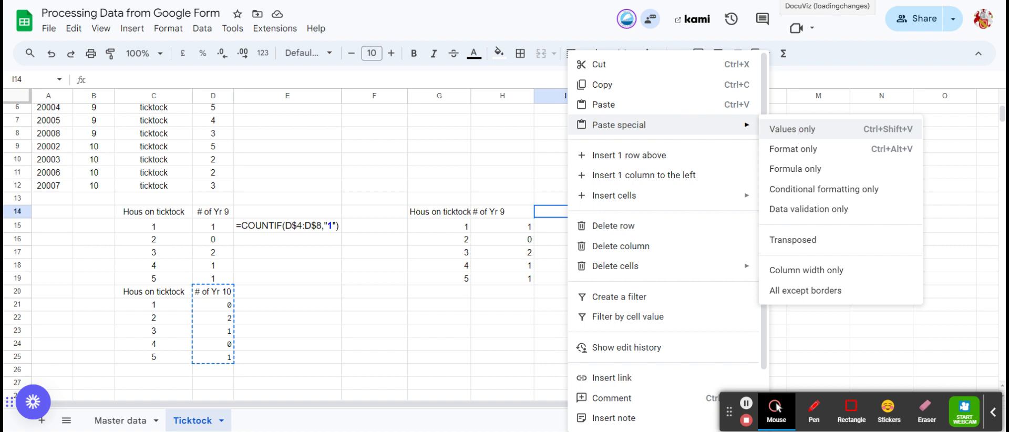
click(799, 130)
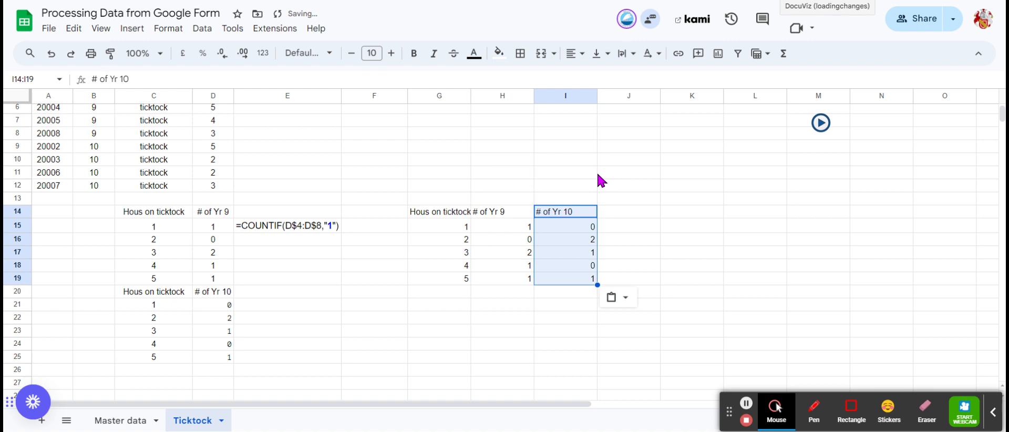
click(523, 304)
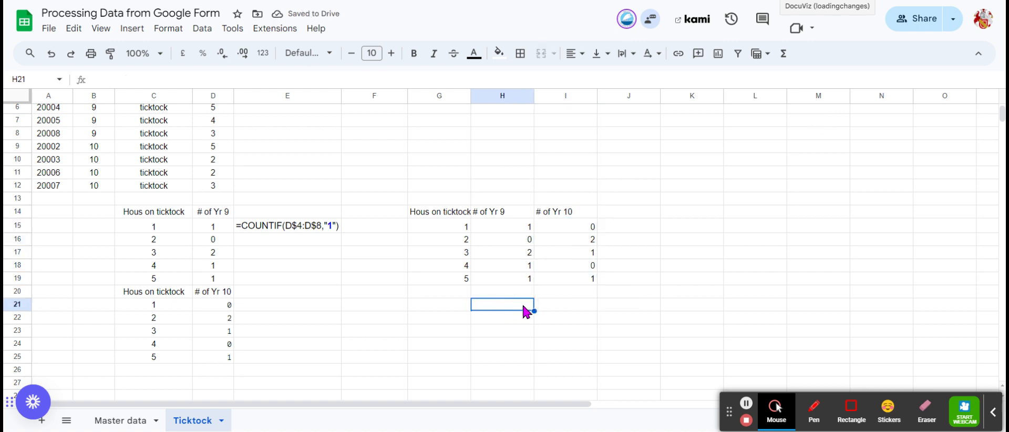
Step: Insert an unstacked column chart from G14:I19 and place it beside the count tables, over columns E to J
drag(436, 212, 576, 282)
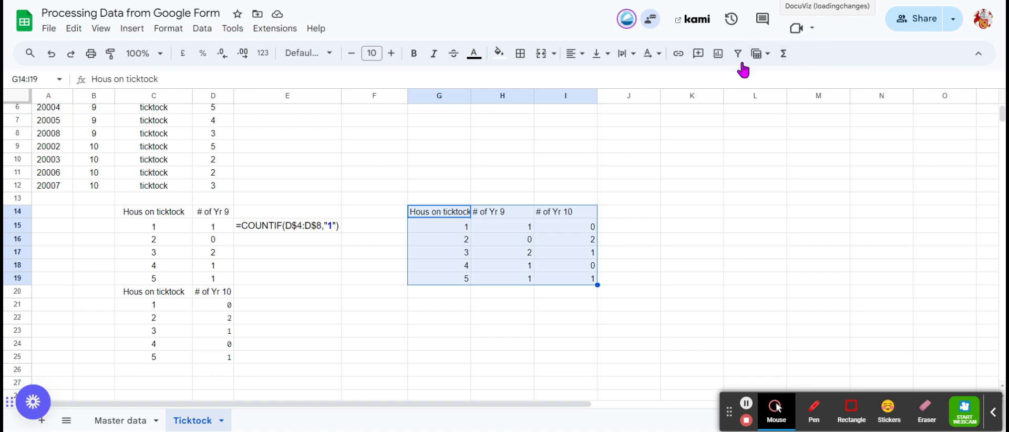
click(718, 56)
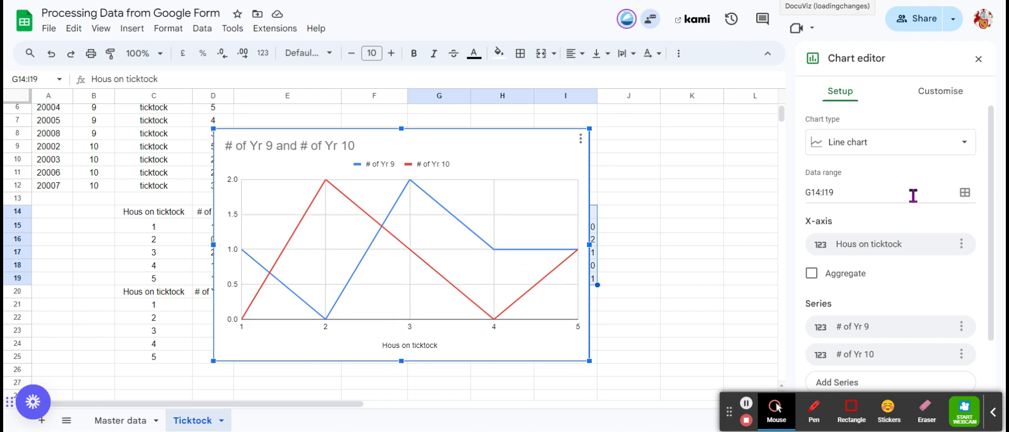
click(861, 151)
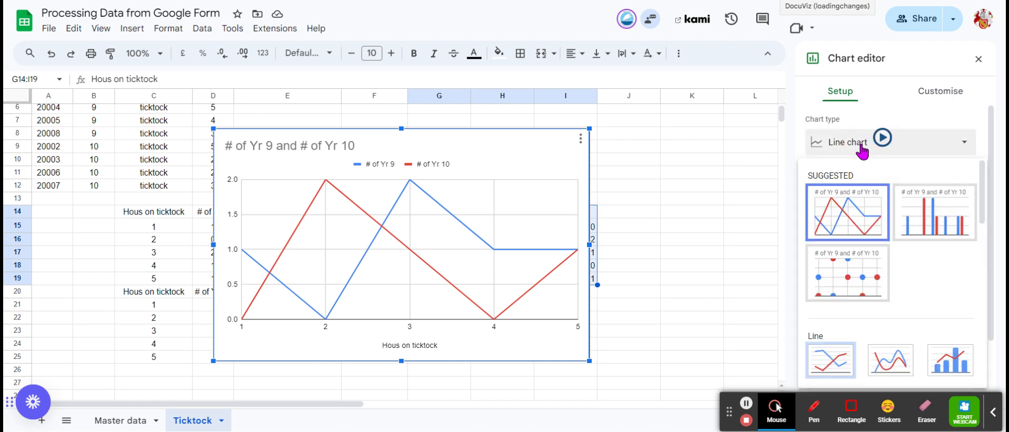
click(861, 282)
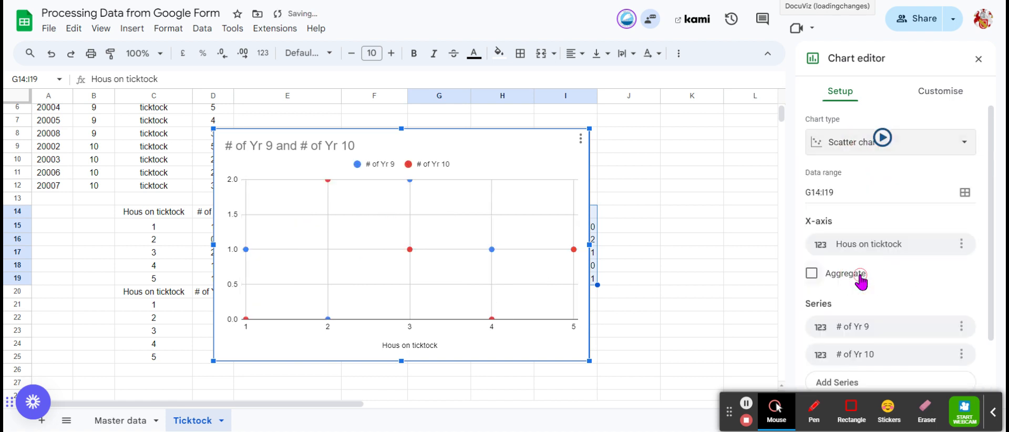
click(847, 149)
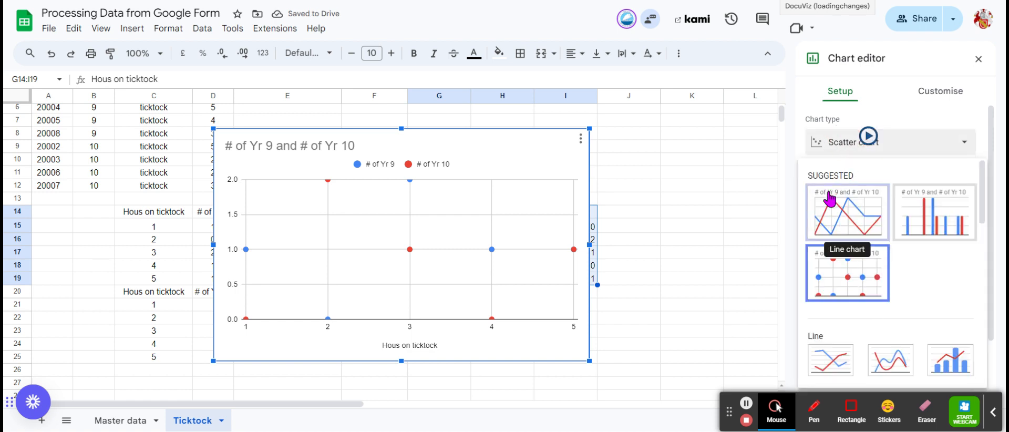
scroll(940, 255, down, 3)
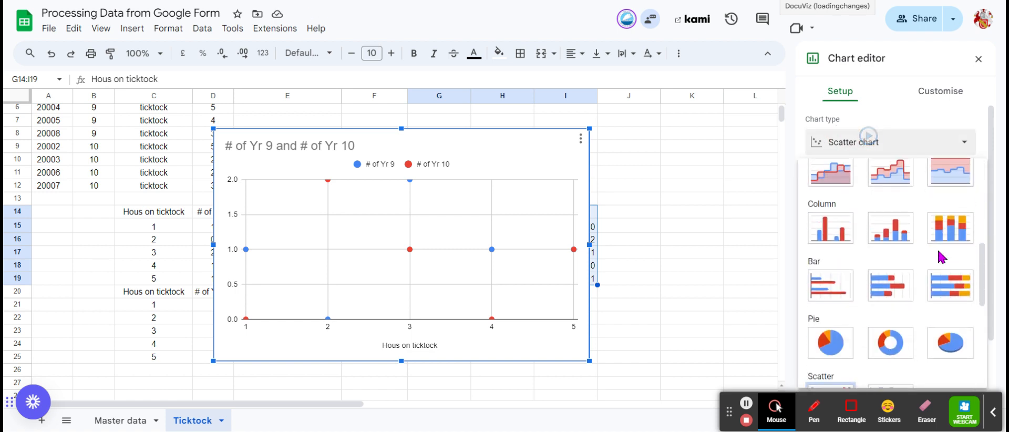
click(832, 226)
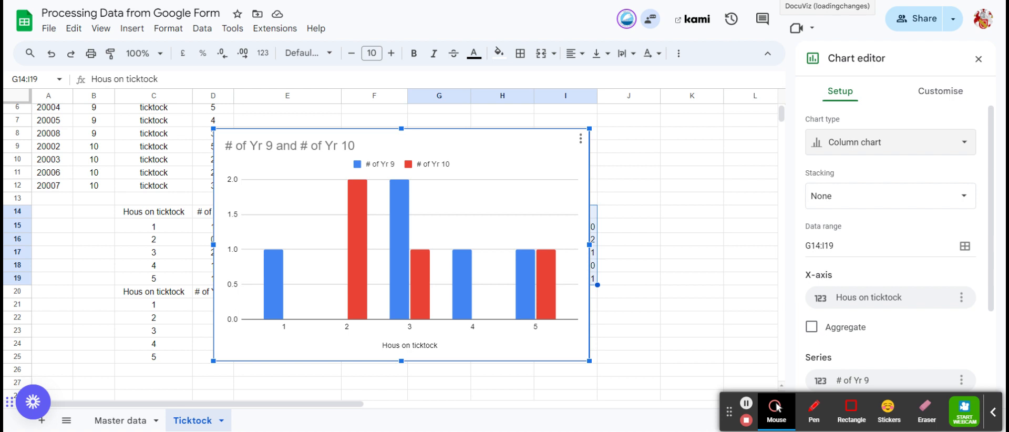
drag(490, 153, 548, 304)
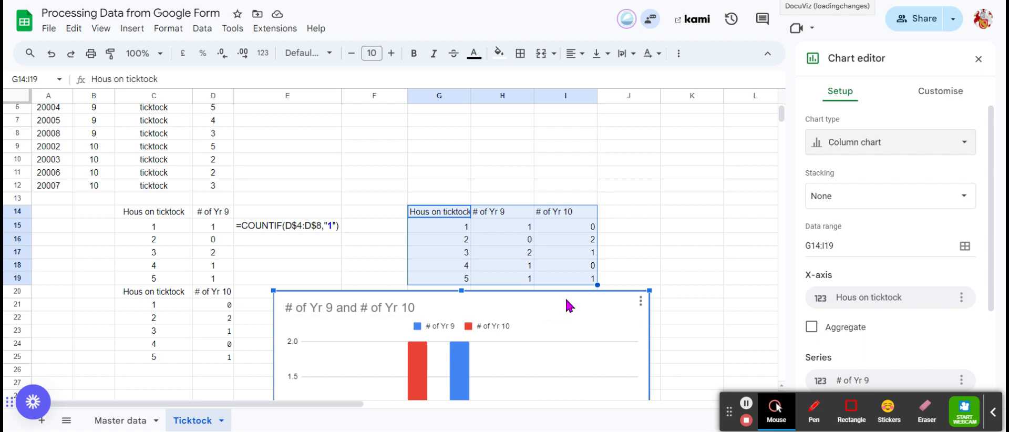
drag(565, 298, 580, 105)
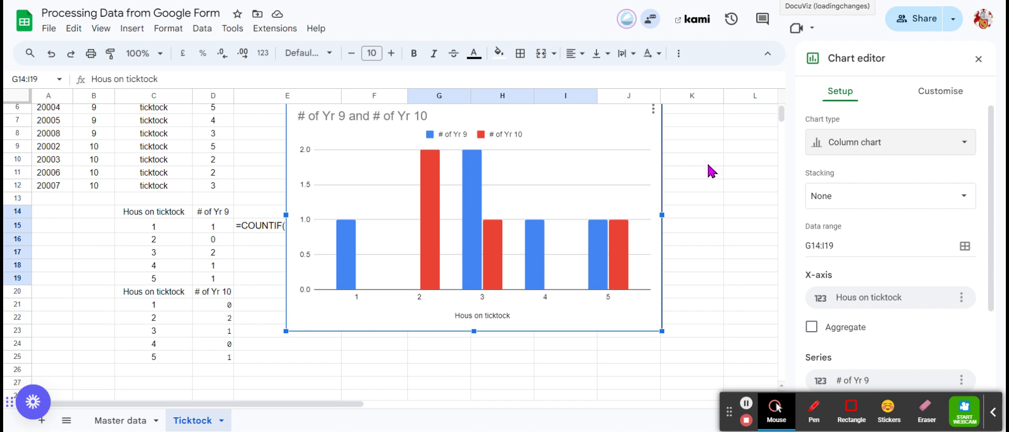
Step: Give the column chart the vertical axis title "Number of students"
click(949, 94)
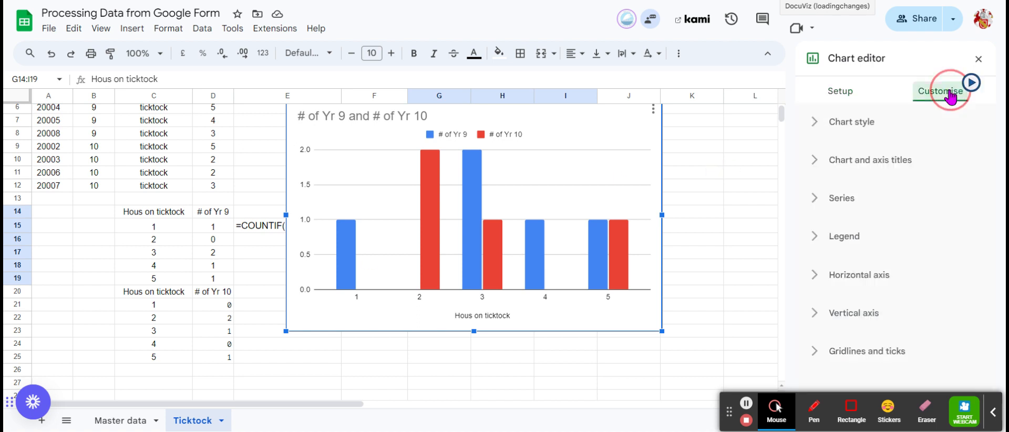
click(893, 160)
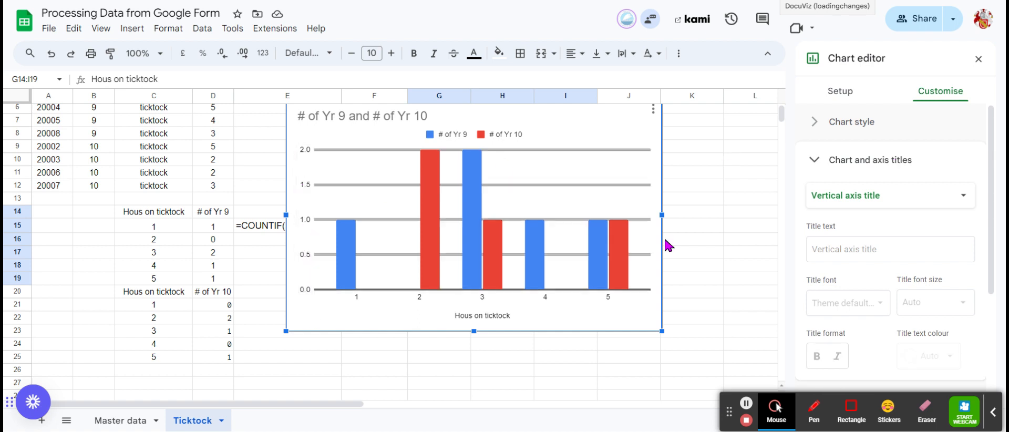
click(858, 253)
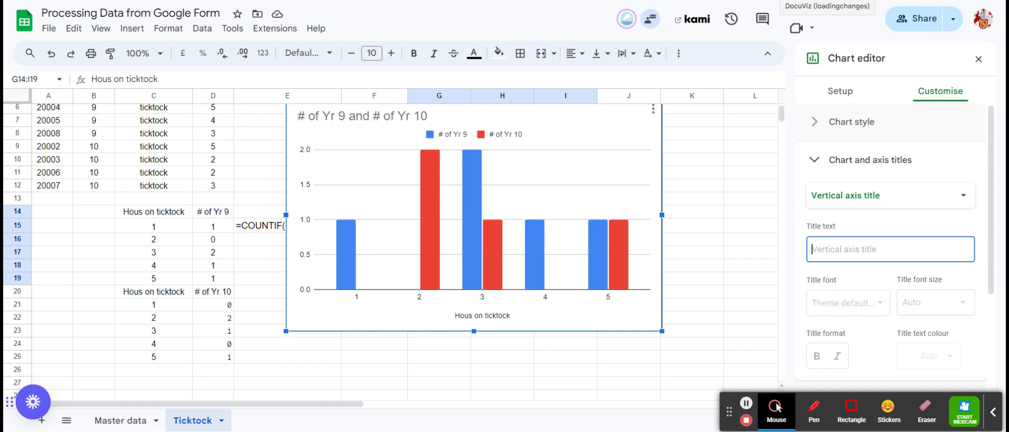
text(Number of students)
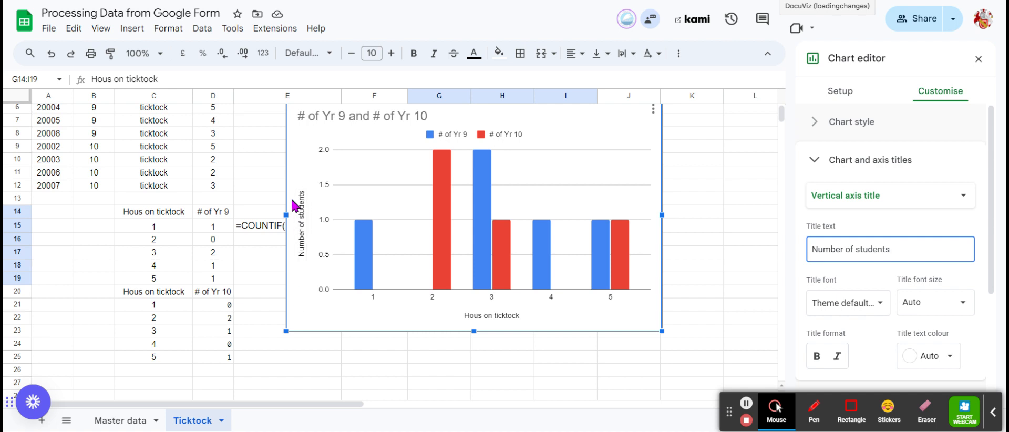
Step: Replace the chart title with "Number of Yr 9 and 10 students watching ticktock"
click(908, 201)
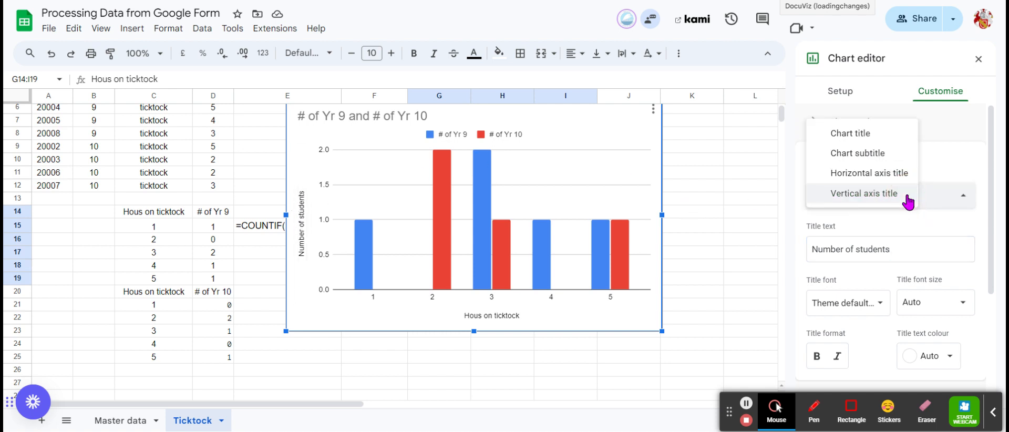
click(870, 137)
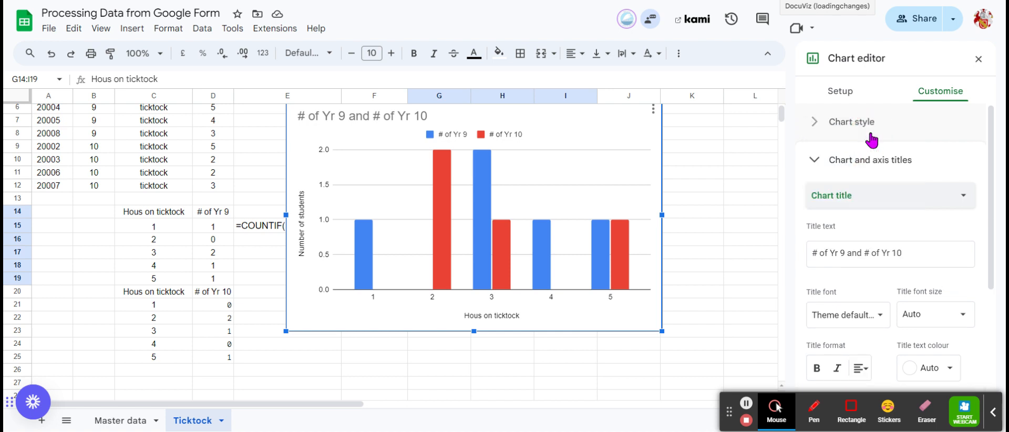
drag(919, 253, 770, 271)
text(Number of)
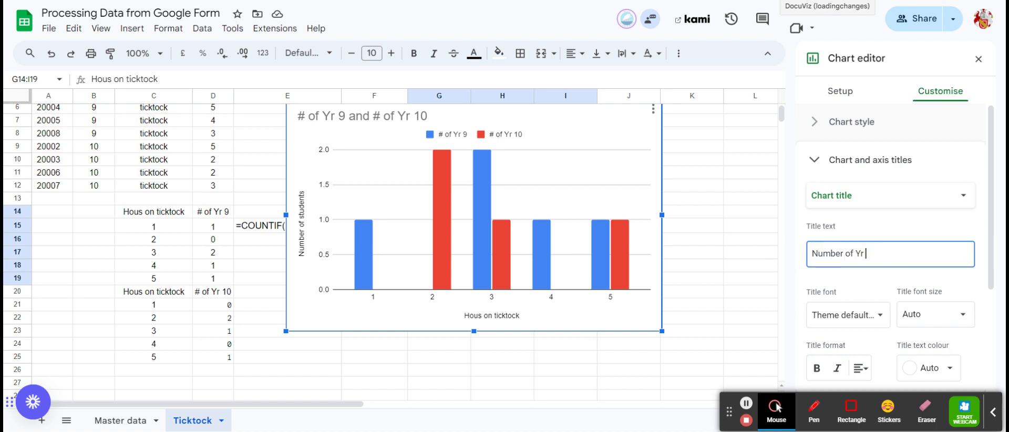
text( Yr 9 and)
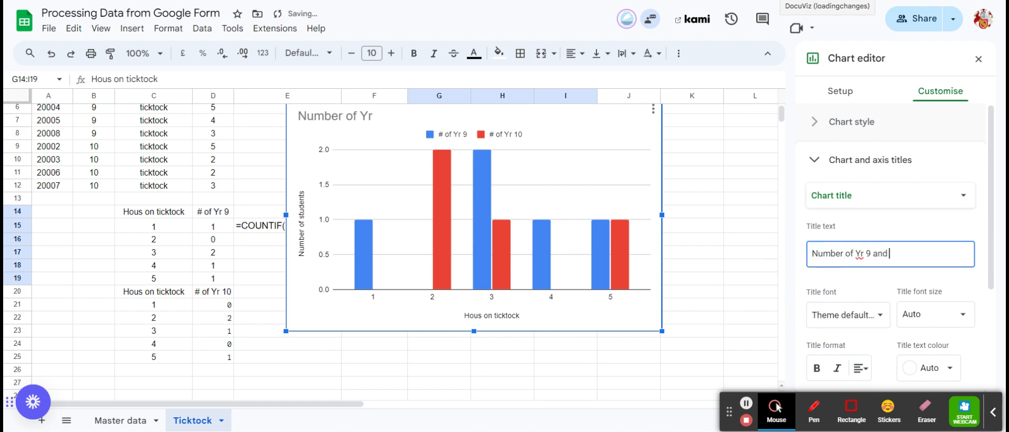
text( 10)
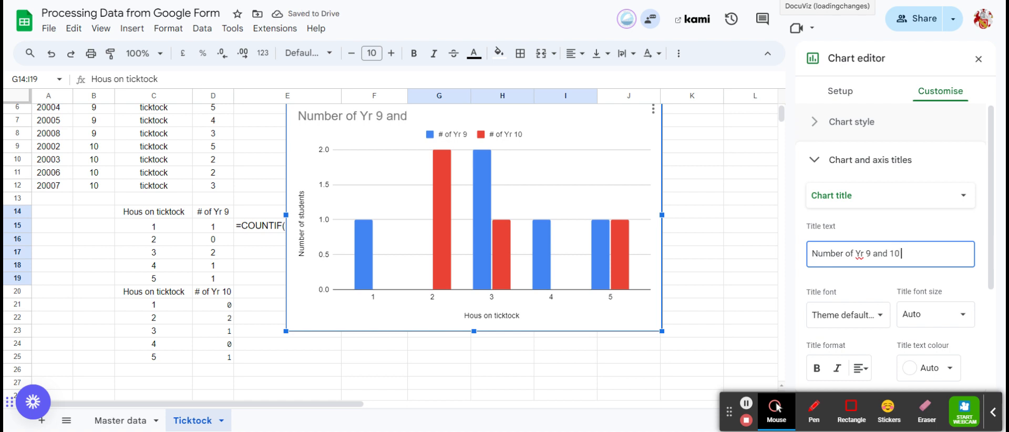
text( students)
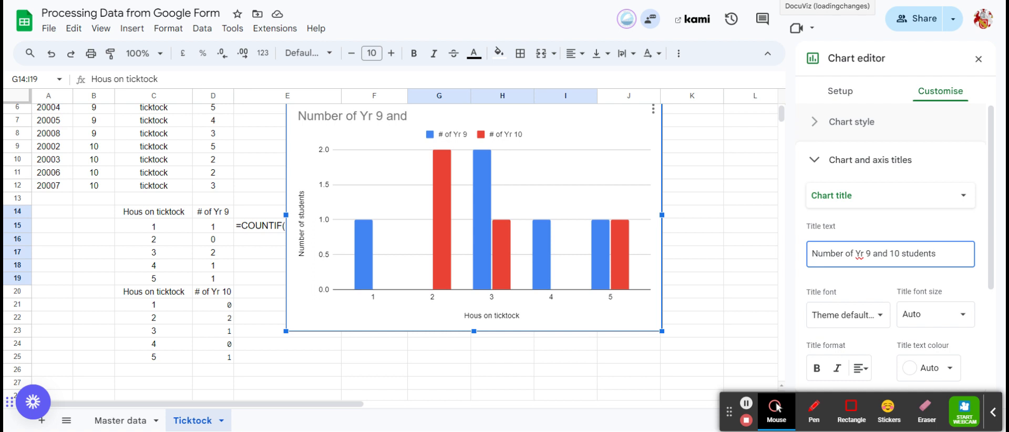
text( watchingticktoc)
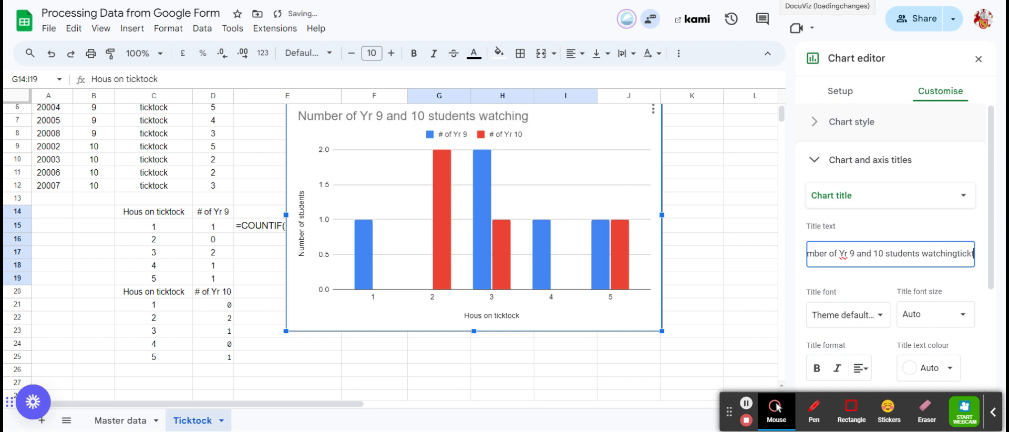
text(k)
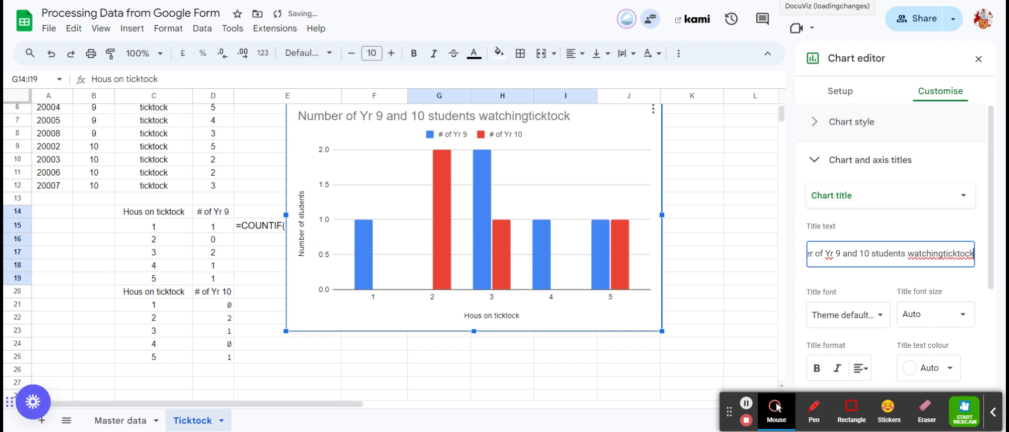
key(Left)
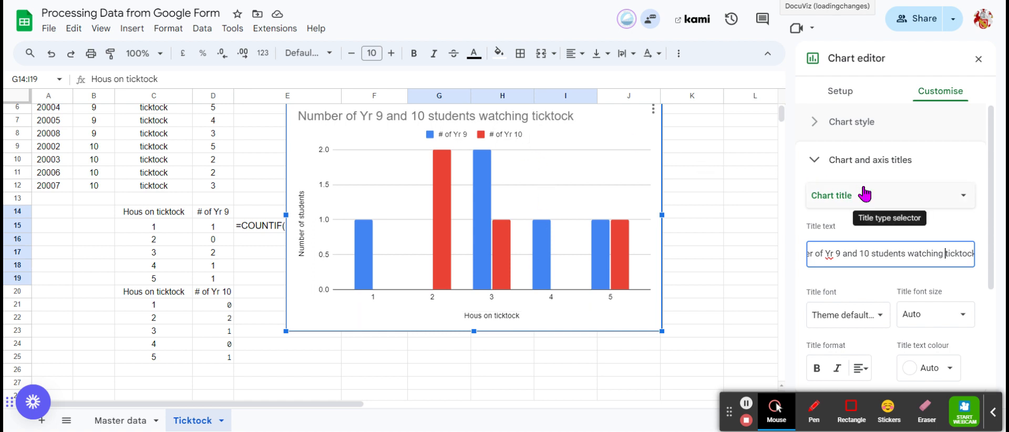
click(835, 160)
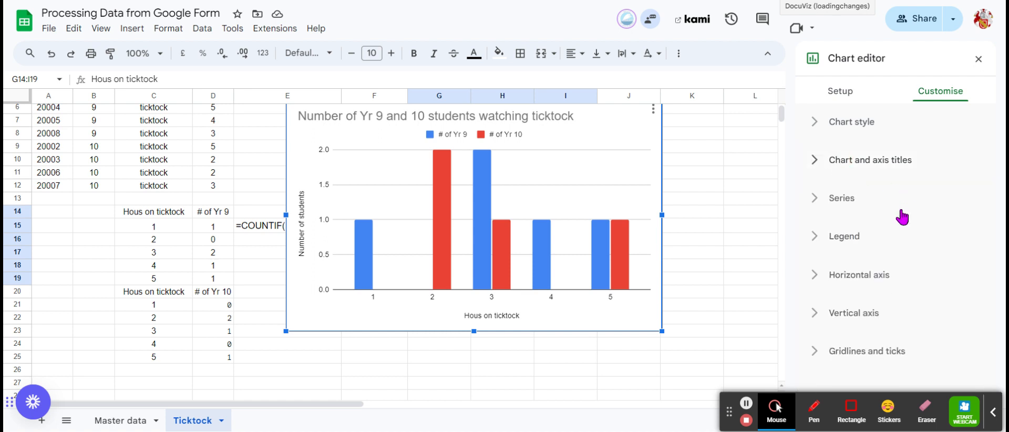
Step: Add error bars of type Standard deviation to all chart series and turn on their data labels
click(841, 204)
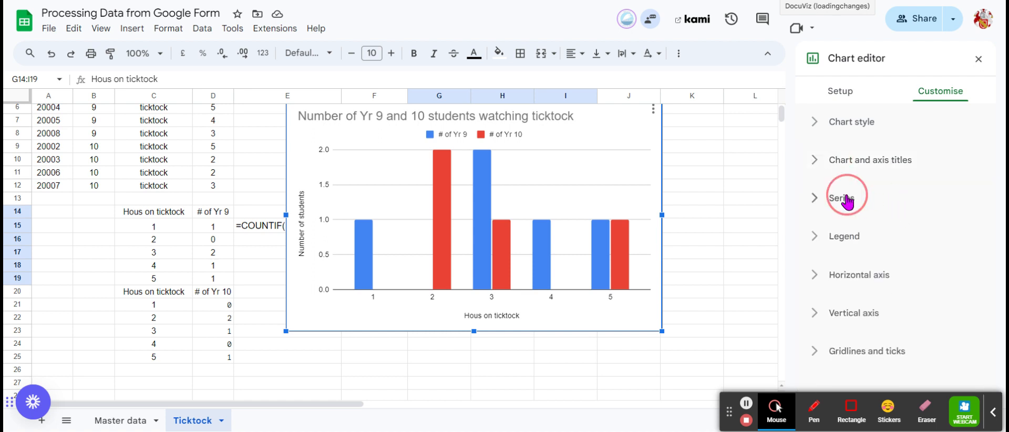
scroll(900, 237, down, 5)
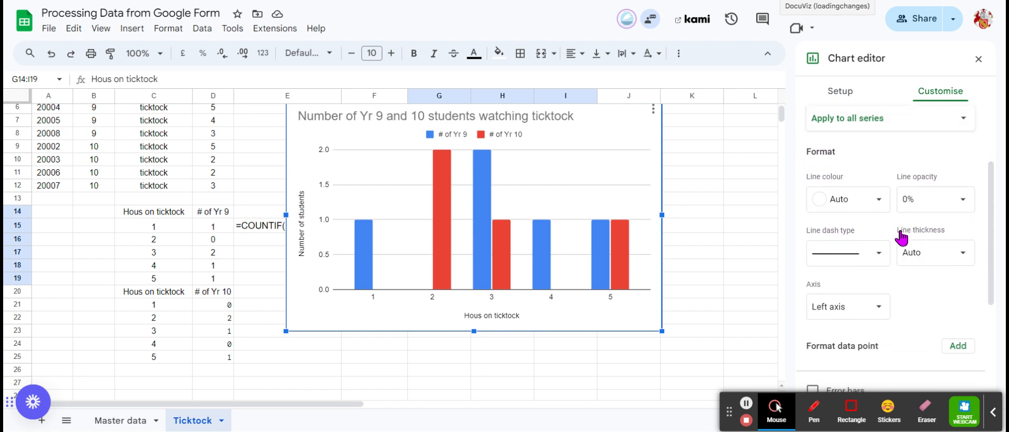
scroll(893, 236, down, 3)
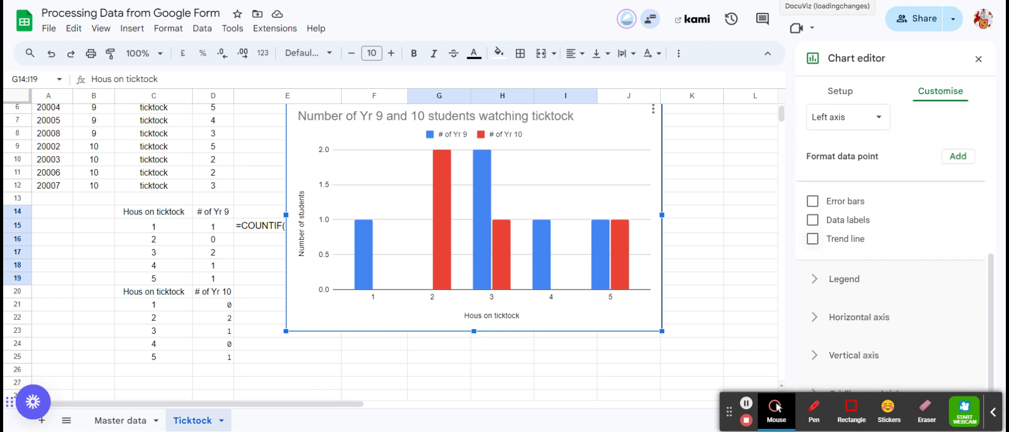
click(813, 201)
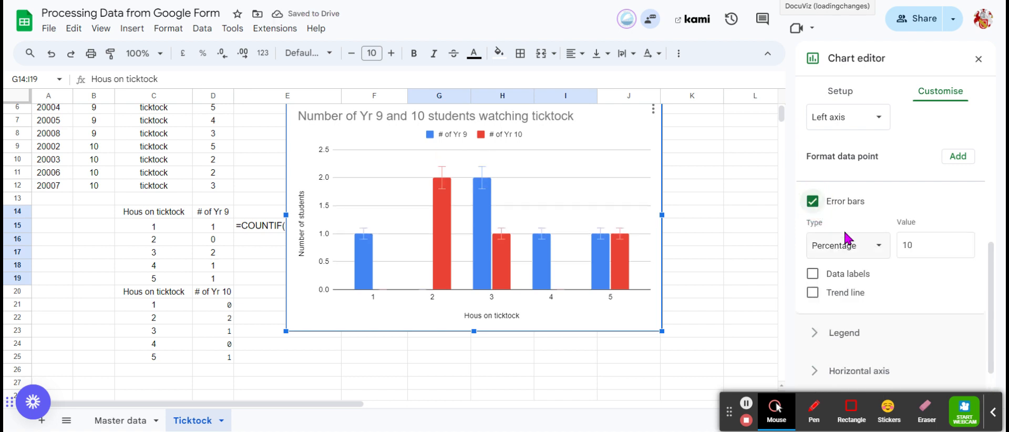
click(884, 253)
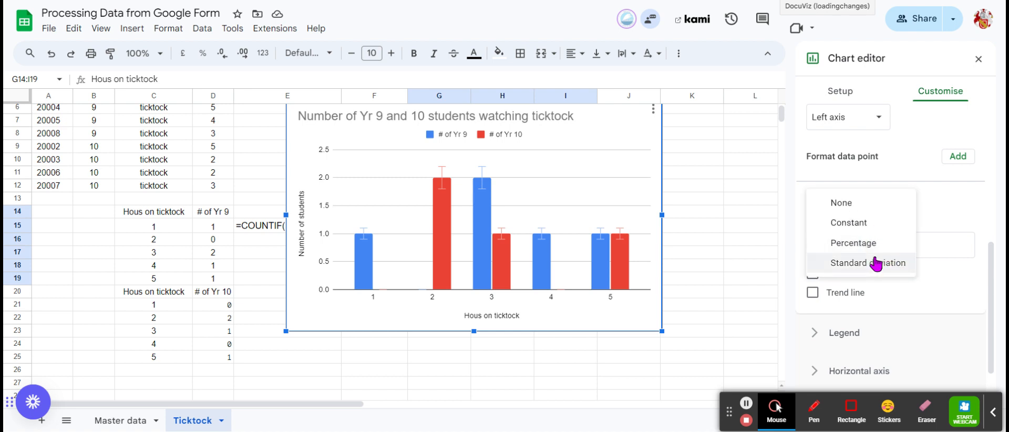
click(873, 264)
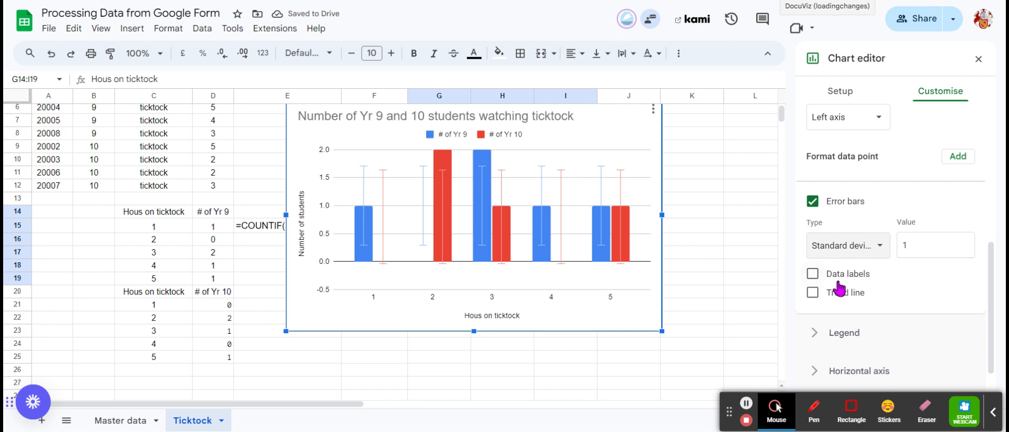
click(813, 274)
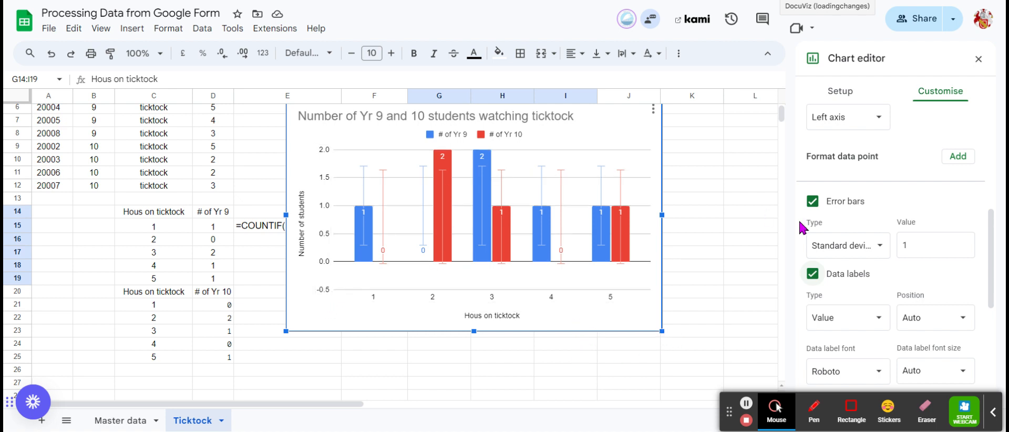
Step: Examine the remaining chart customisation options, including the horizontal axis label settings
scroll(839, 281, down, 2)
scroll(839, 281, down, 3)
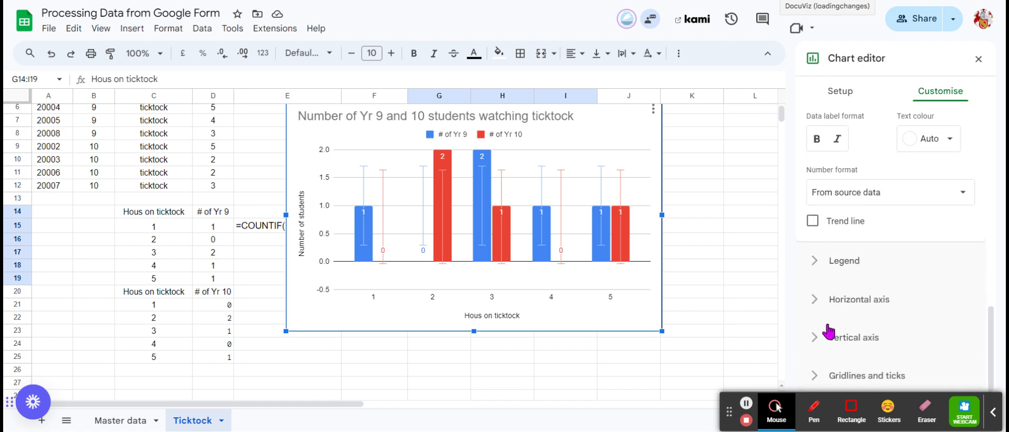
scroll(814, 305, down, 4)
scroll(814, 305, up, 4)
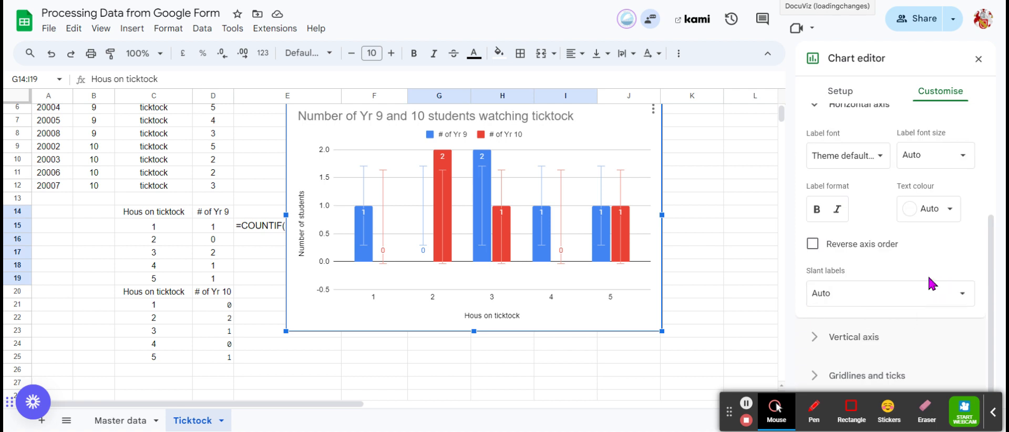
scroll(888, 231, up, 2)
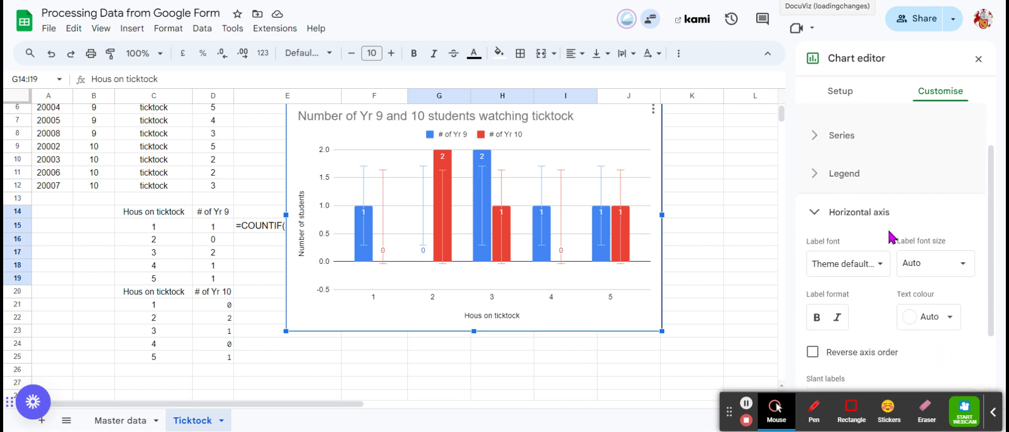
scroll(888, 231, down, 2)
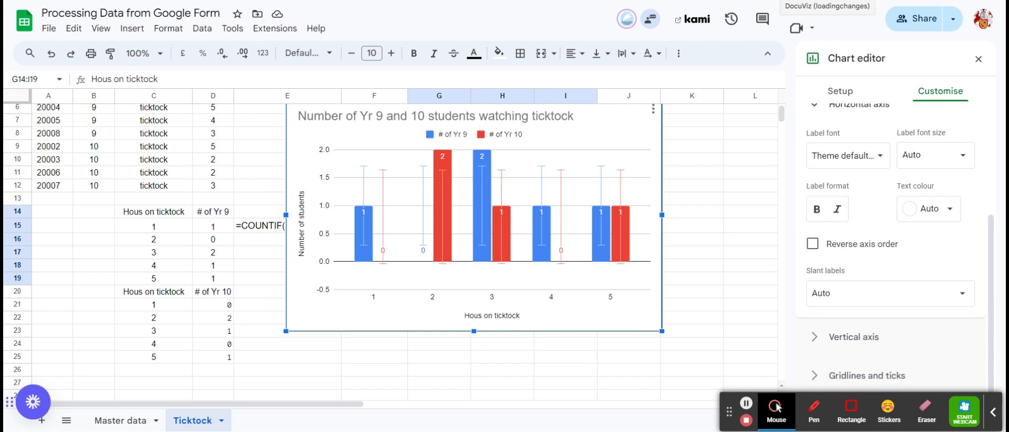
scroll(893, 236, up, 2)
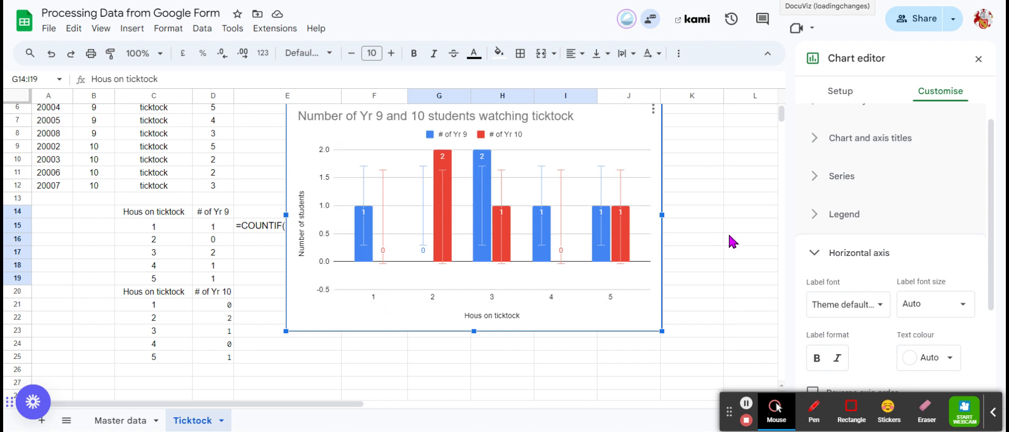
Step: Copy the finished ticktock column chart from the sheet
scroll(730, 239, up, 2)
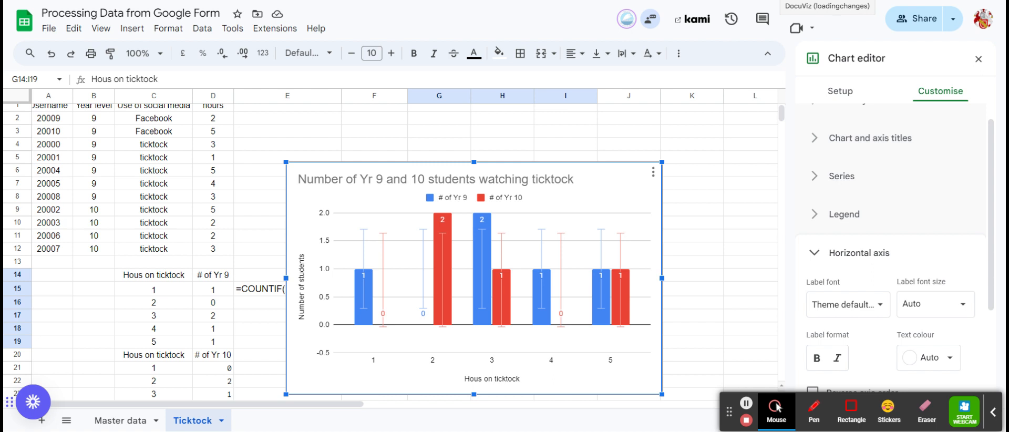
click(653, 172)
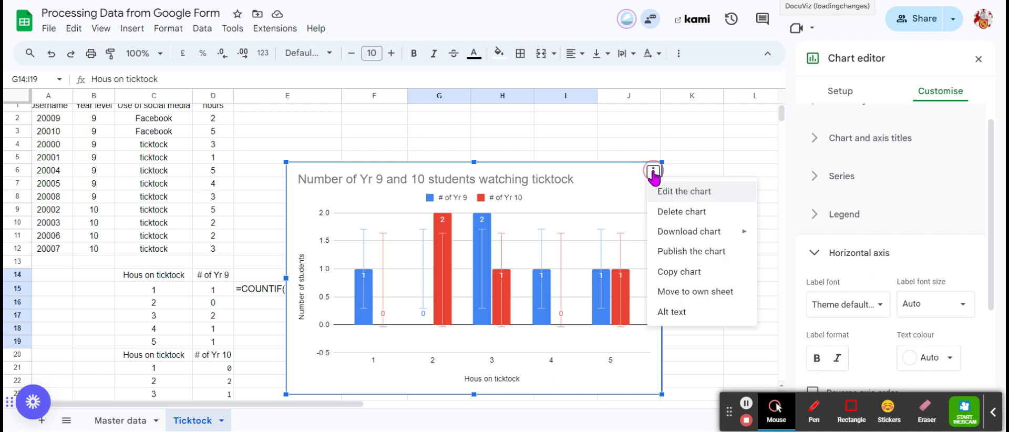
click(703, 272)
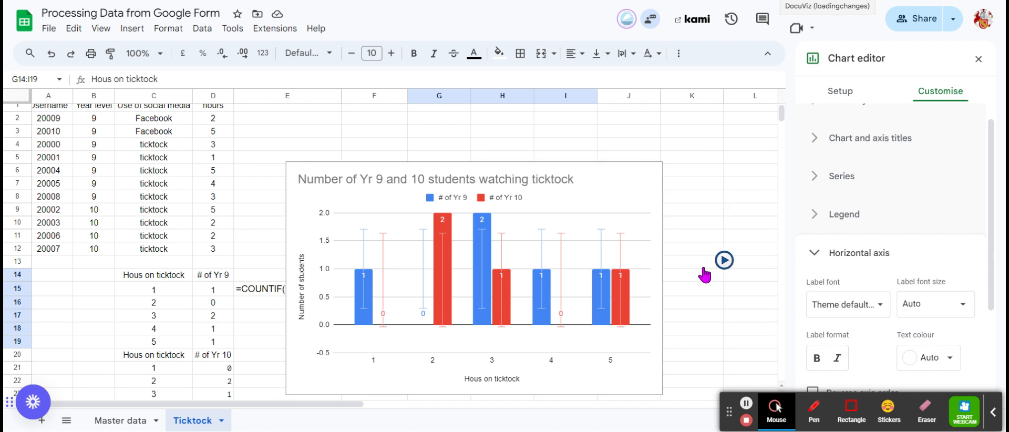